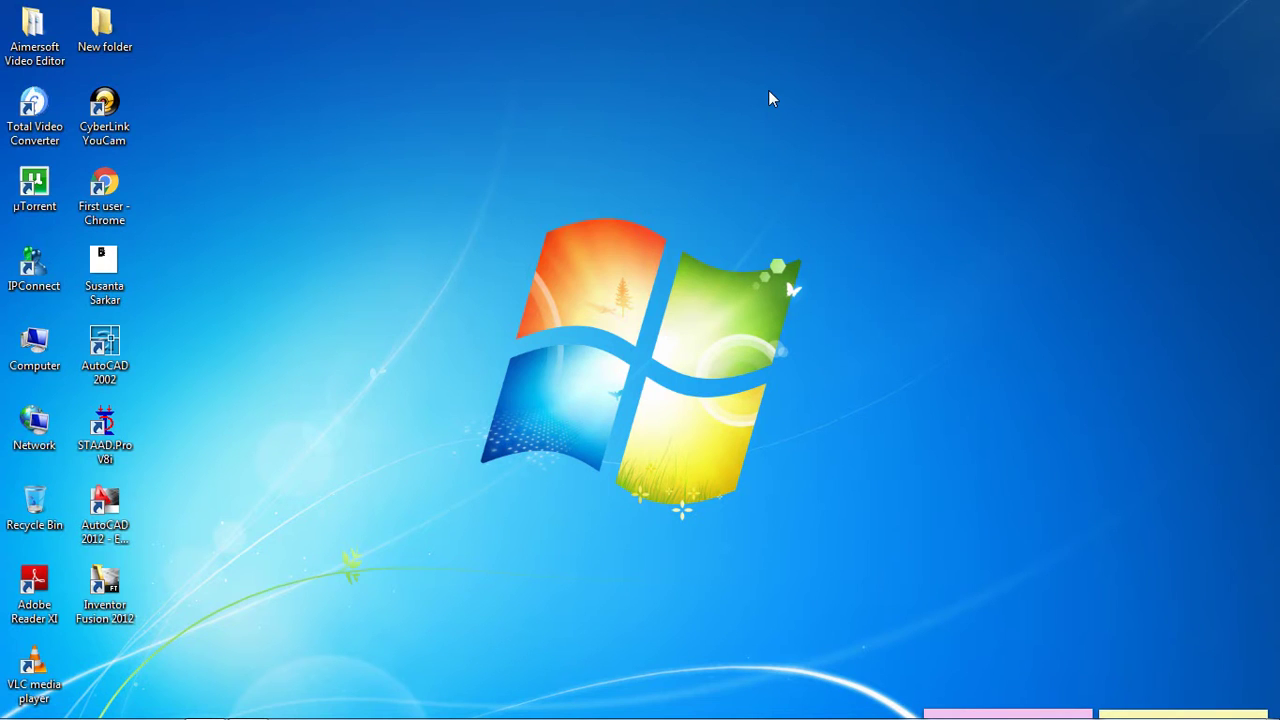
# Launch STAAD.Pro and create a new Space structure, Structure1, in metres and kilonewtons, overwriting the old file
pyautogui.doubleClick(106, 447)
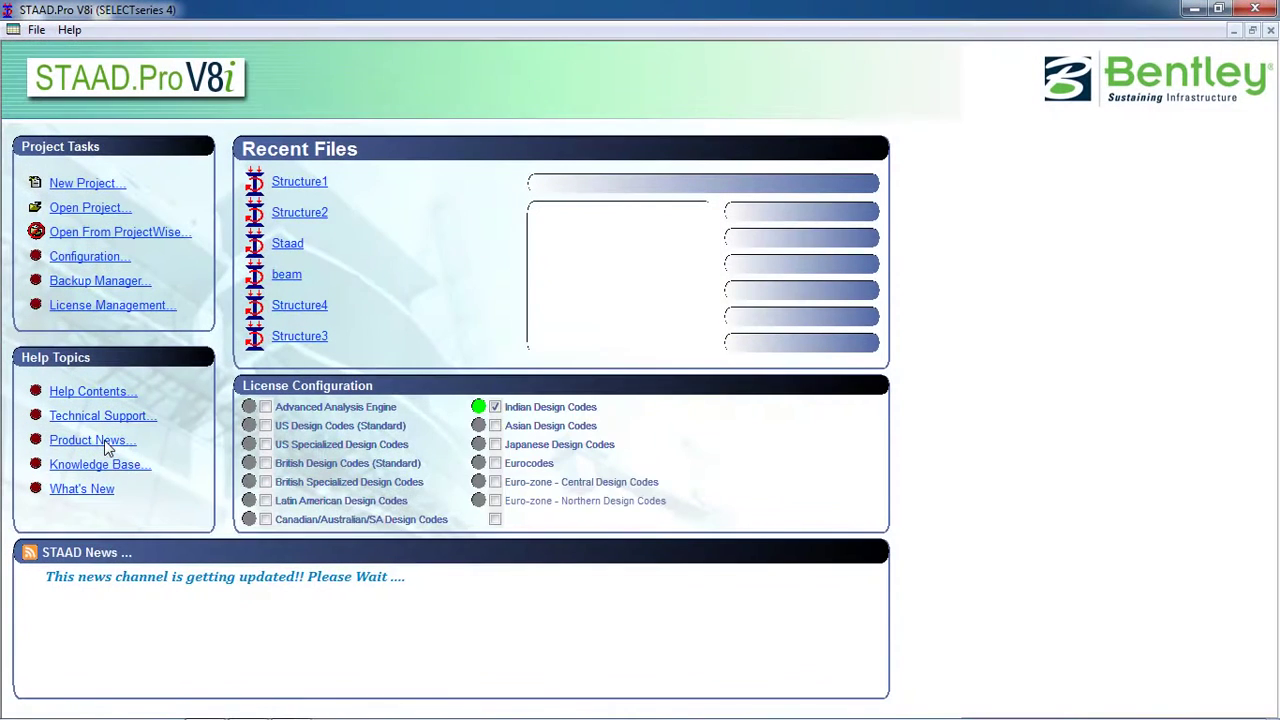
pyautogui.click(108, 184)
pyautogui.click(445, 220)
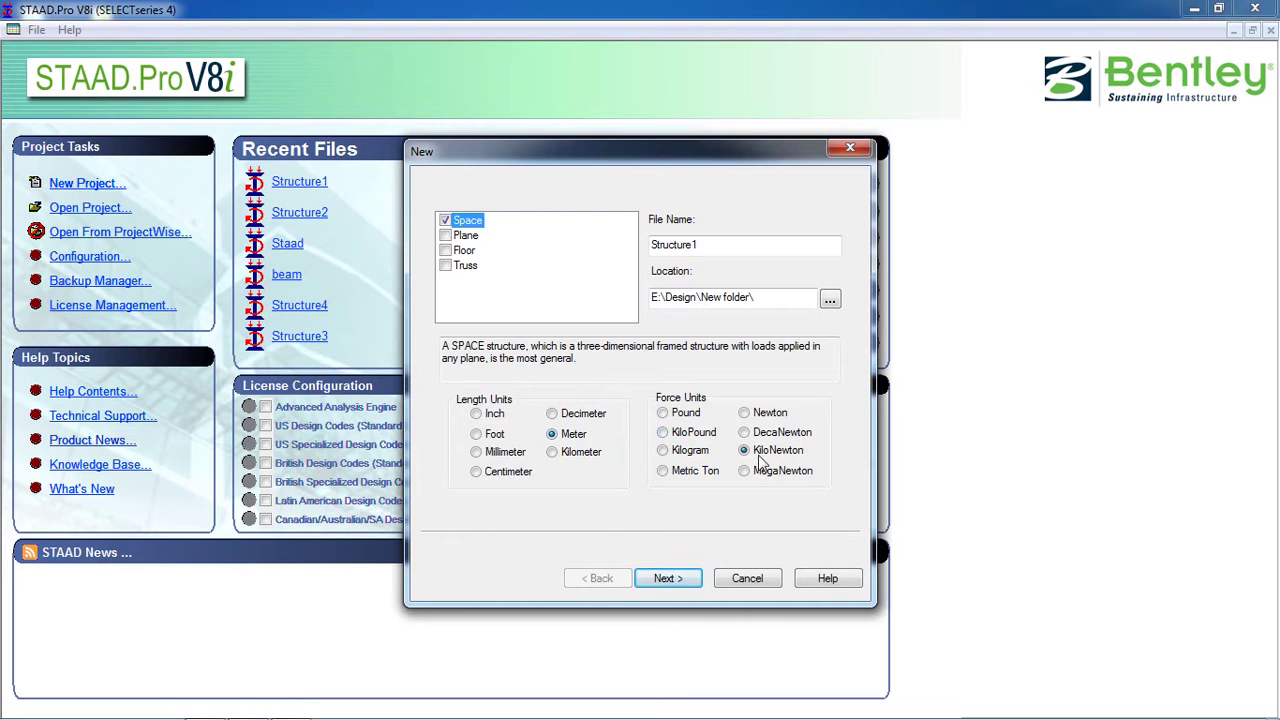
pyautogui.click(670, 578)
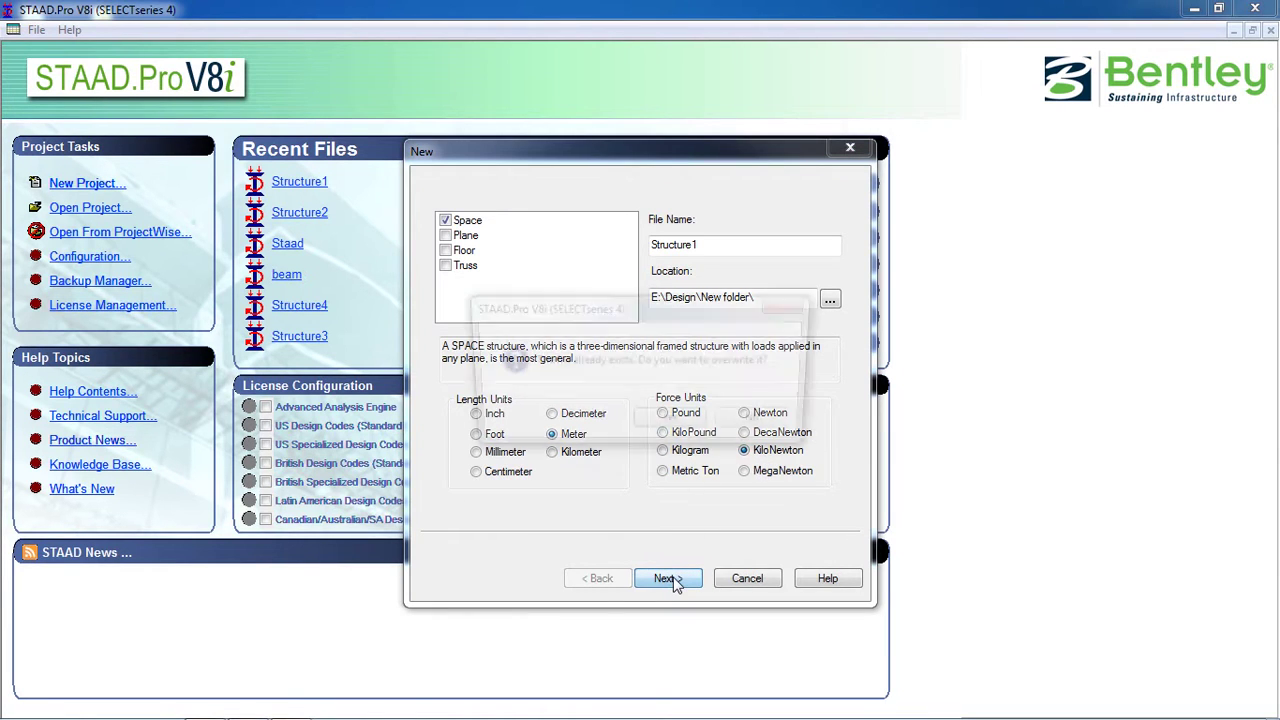
pyautogui.click(670, 427)
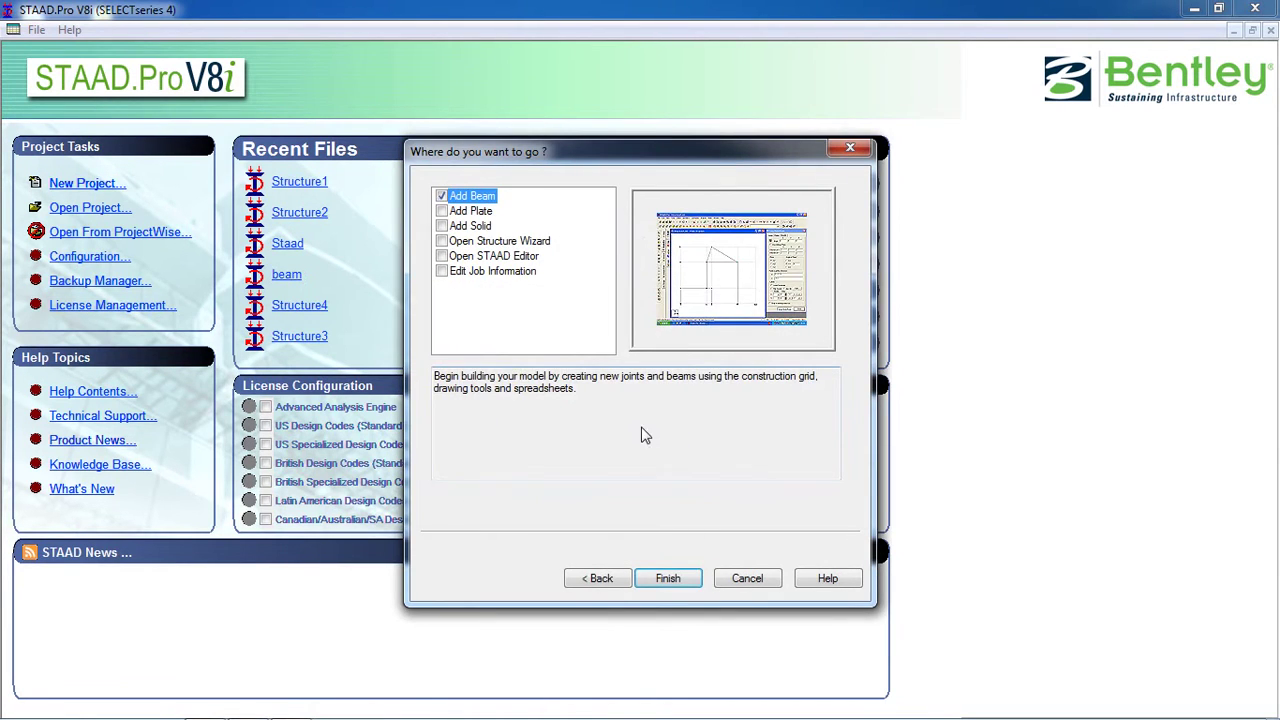
# Choose Add Beam as the starting option and finish setup to open the modelling grid
pyautogui.click(505, 243)
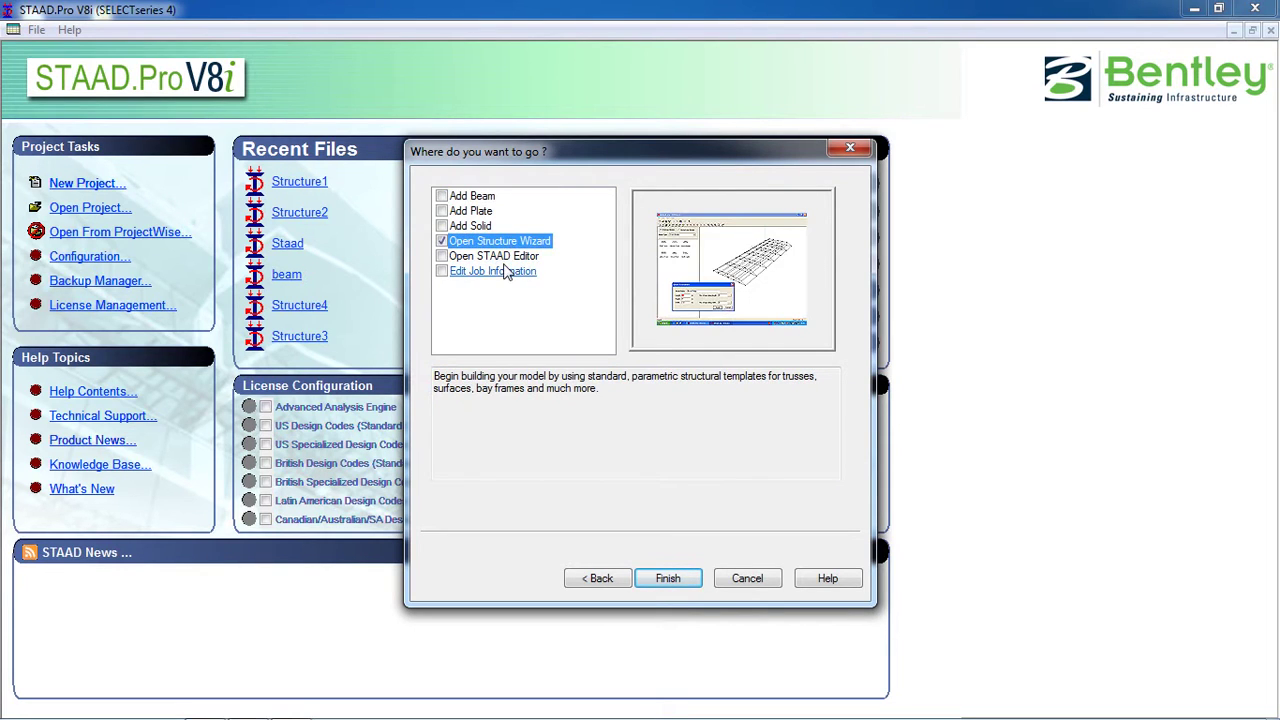
pyautogui.click(466, 198)
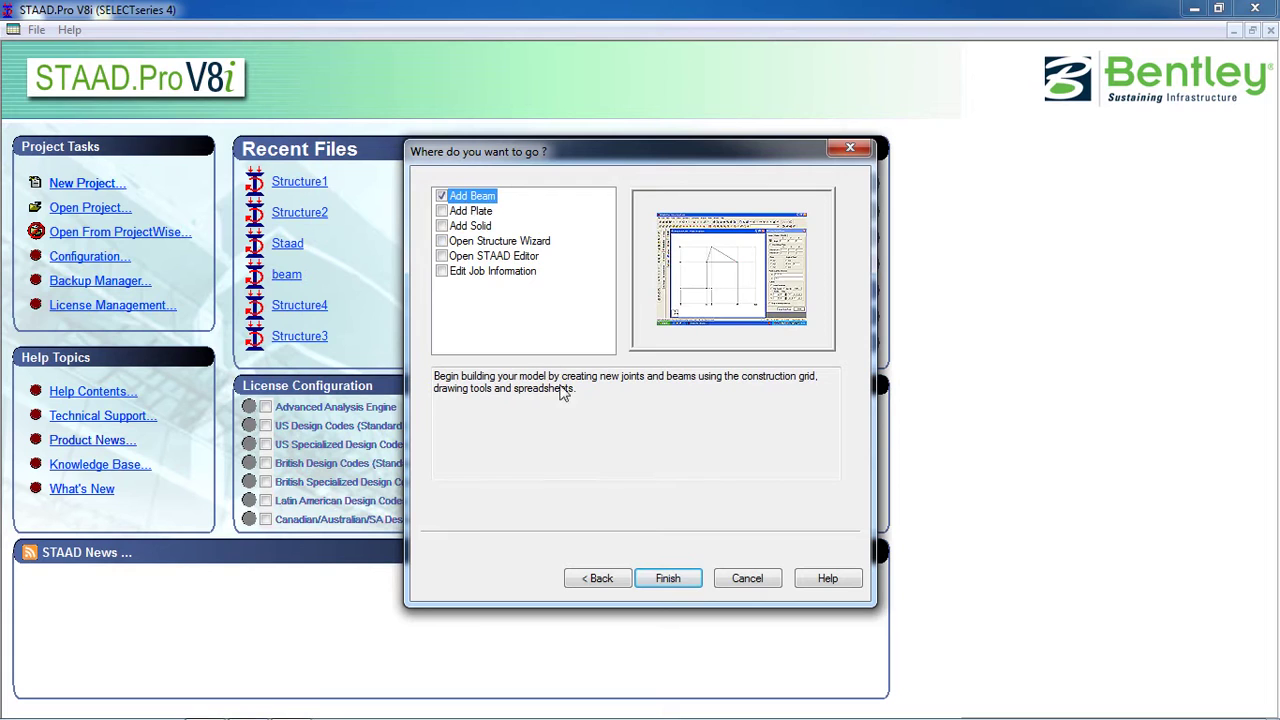
pyautogui.click(667, 578)
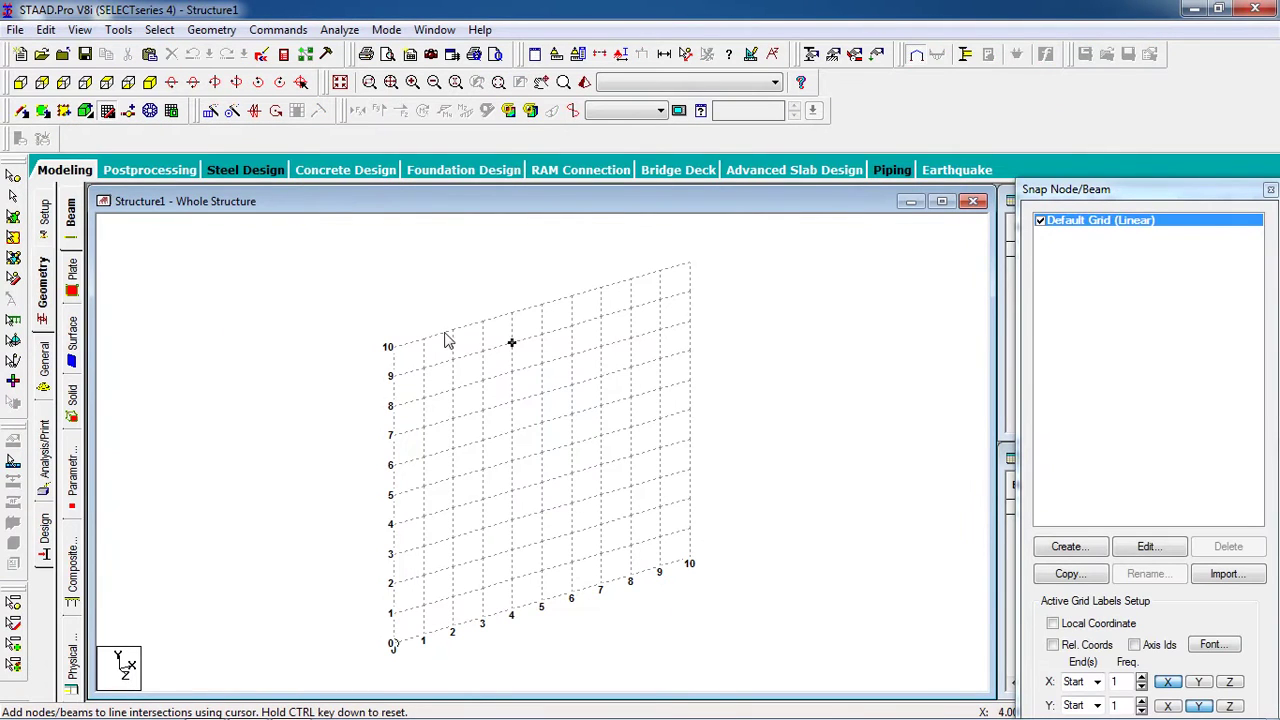
# Show the node and beam tables and launch the Structure Wizard from the Geometry menu
pyautogui.click(149, 110)
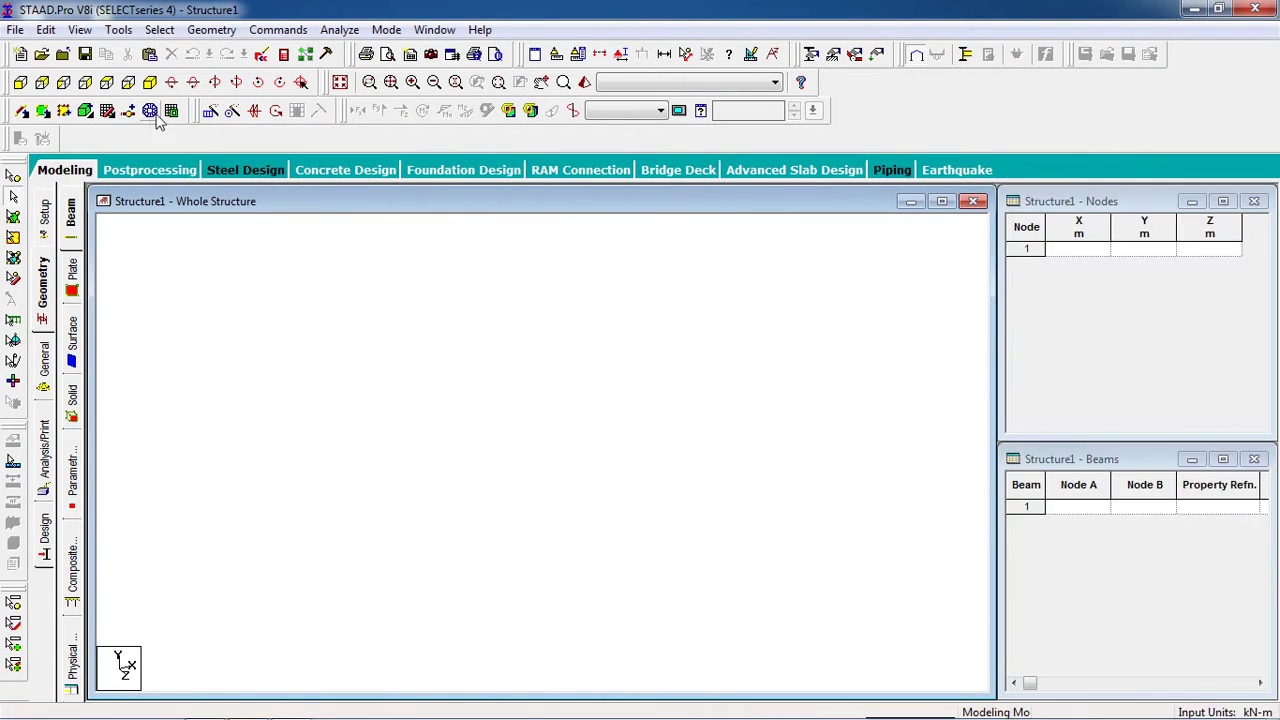
pyautogui.click(215, 30)
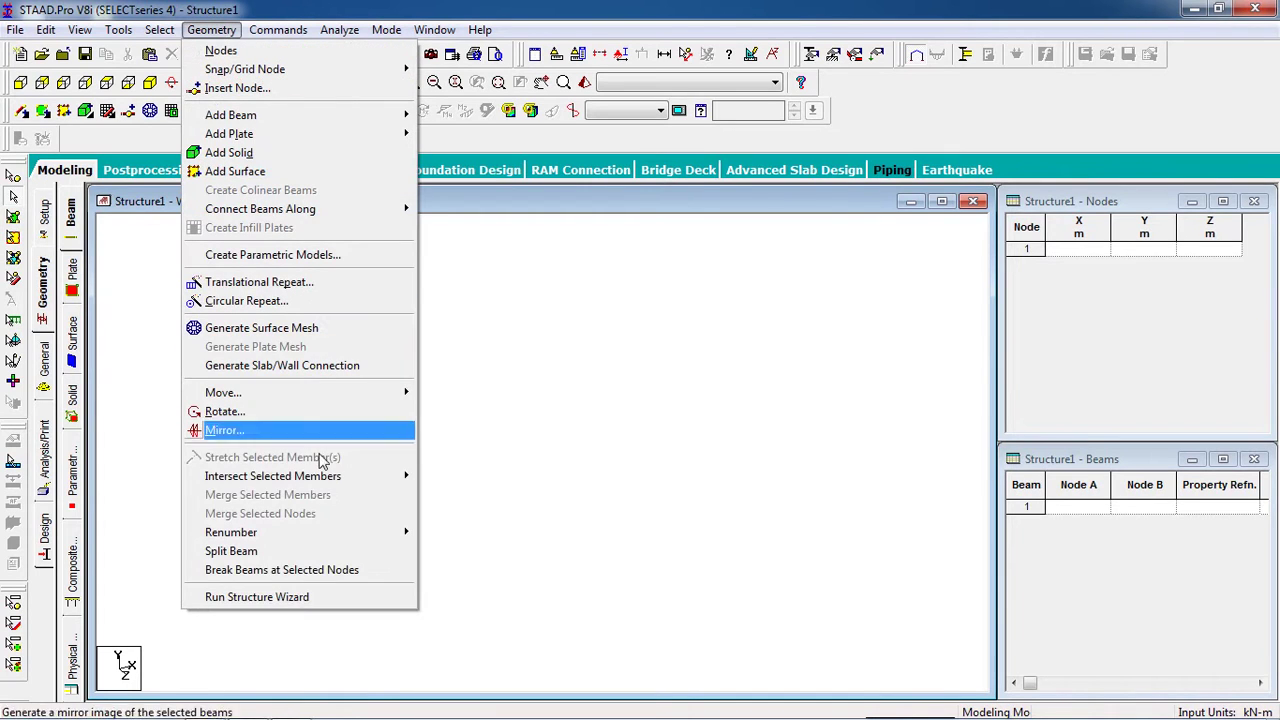
pyautogui.click(304, 600)
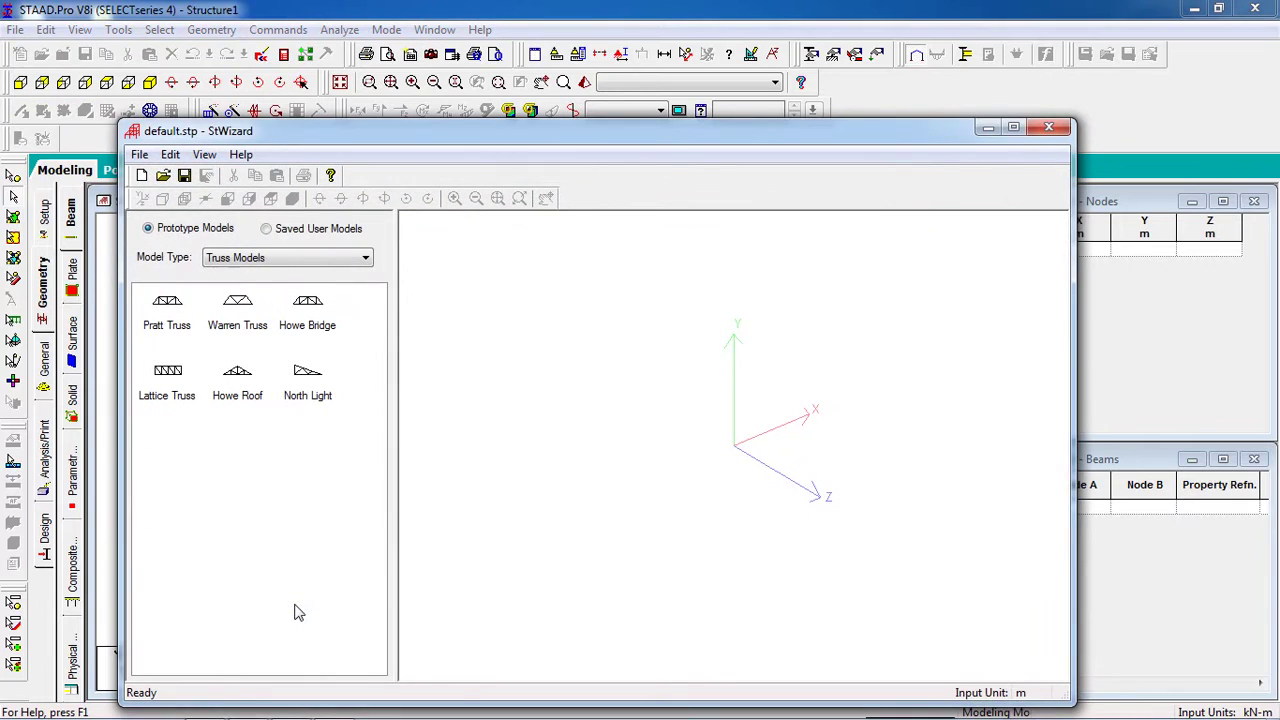
# Switch the wizard's model type to Frame Models and open the Bay Frame parameters
pyautogui.click(312, 258)
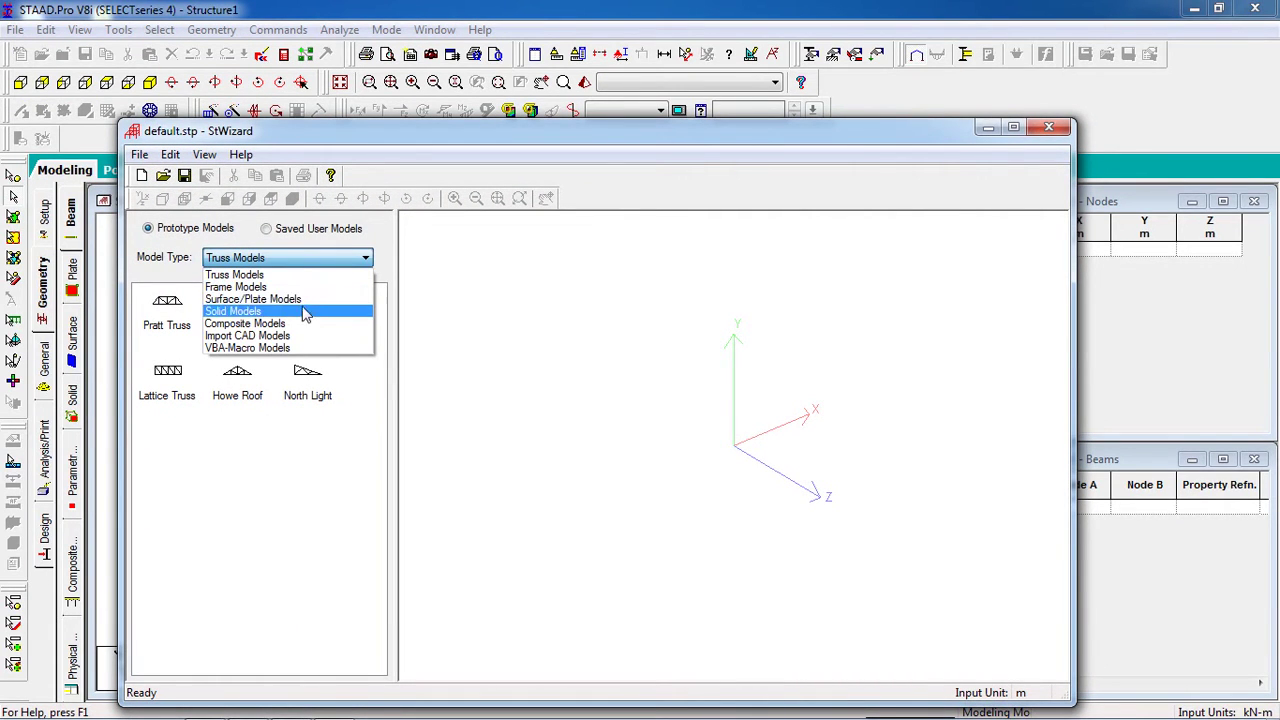
pyautogui.click(298, 288)
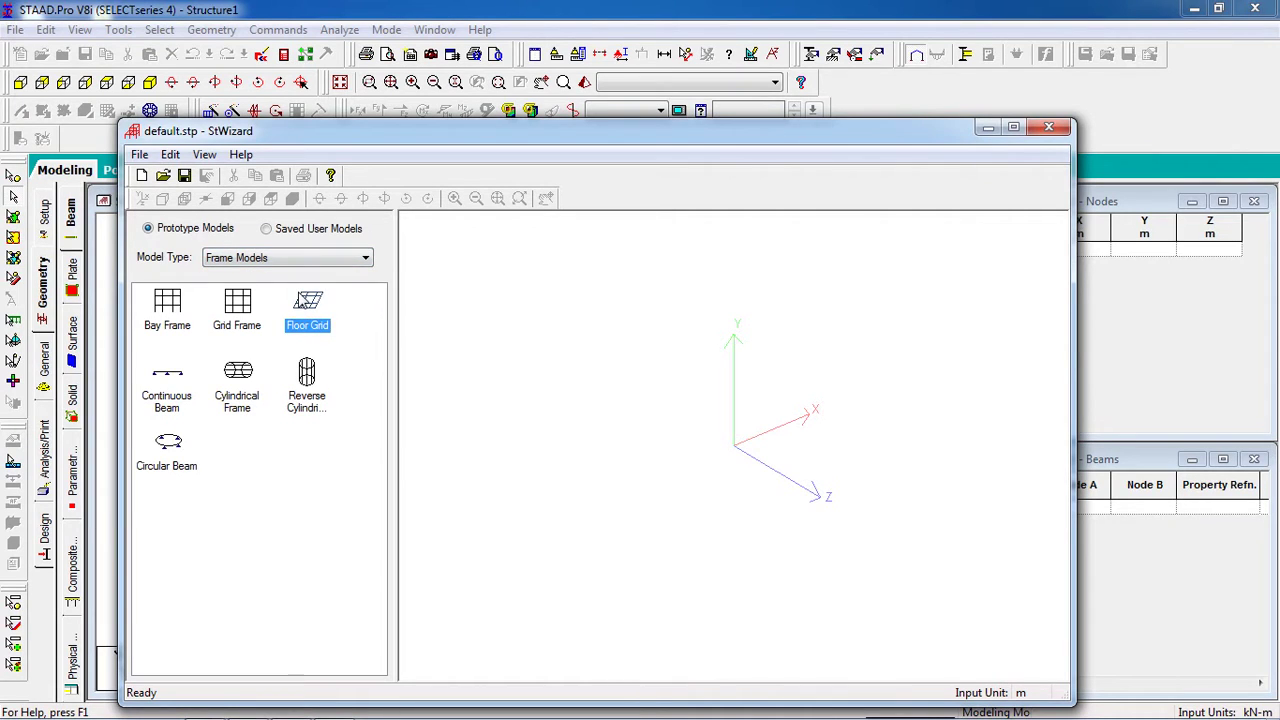
pyautogui.click(166, 310)
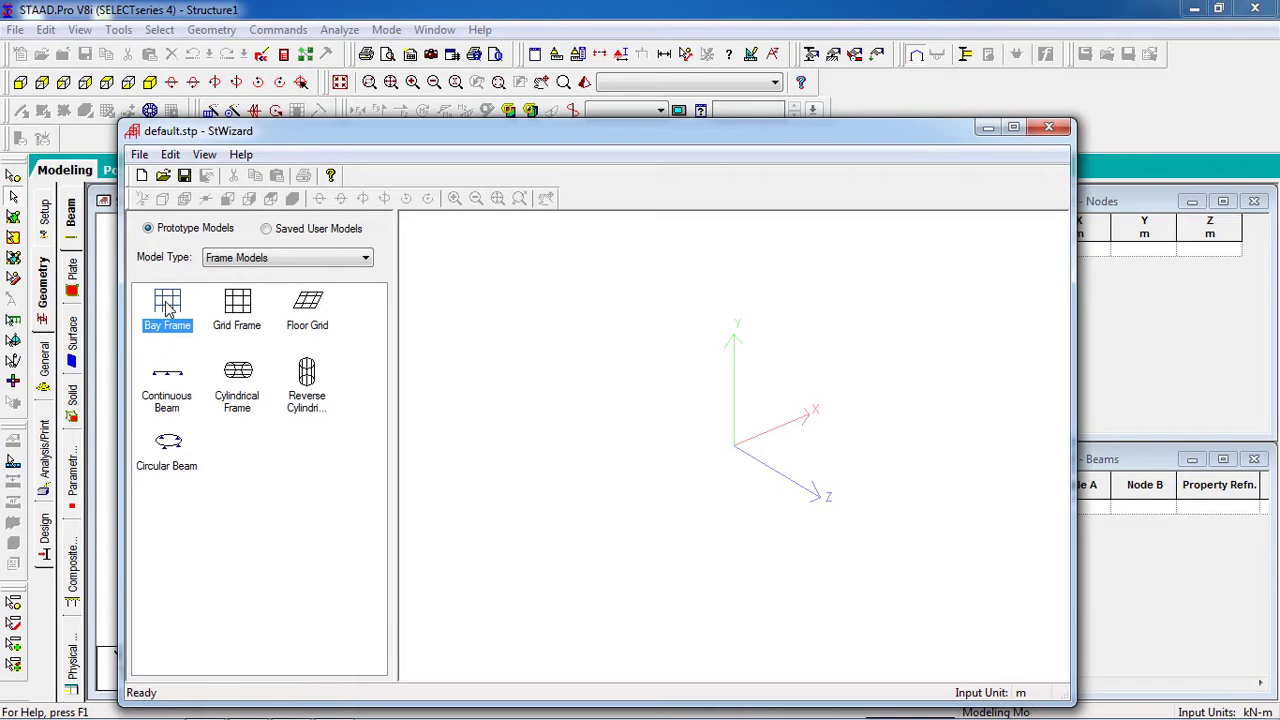
pyautogui.doubleClick(168, 310)
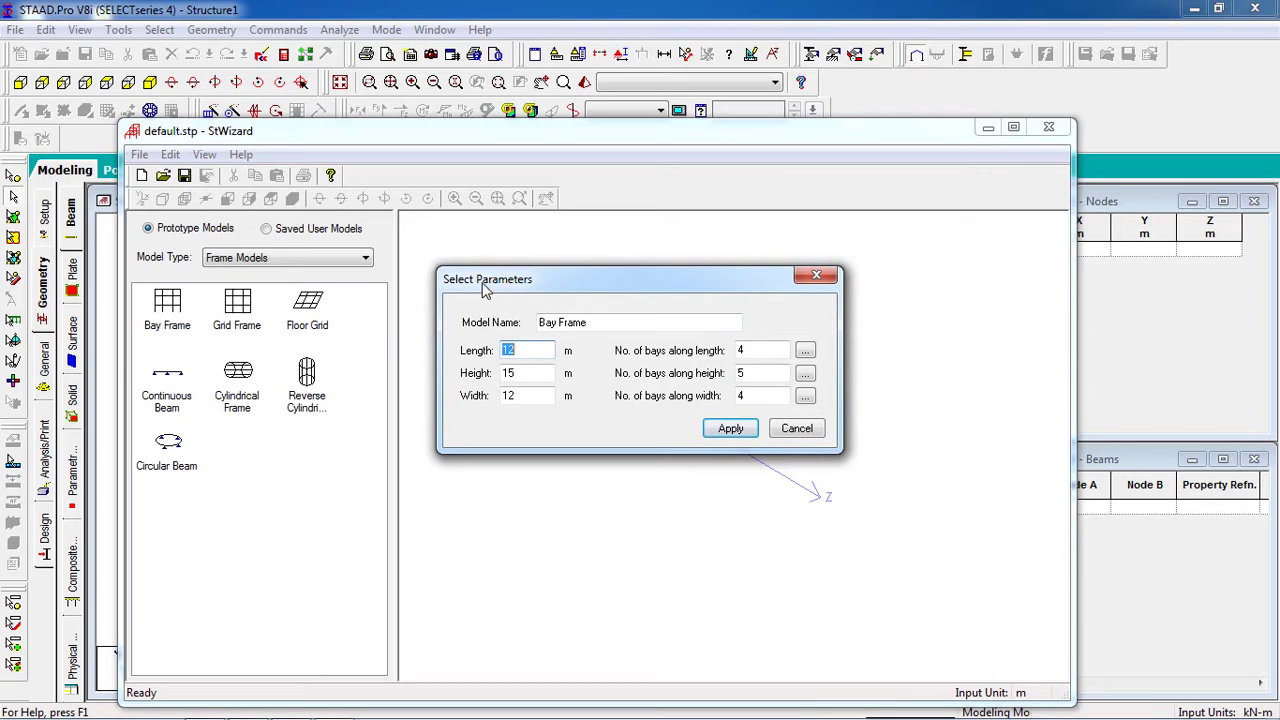
# In Bay Frame parameters, set Length 15 m with 5 bays and Height 18 m
pyautogui.moveTo(485, 289); pyautogui.dragTo(577, 265)
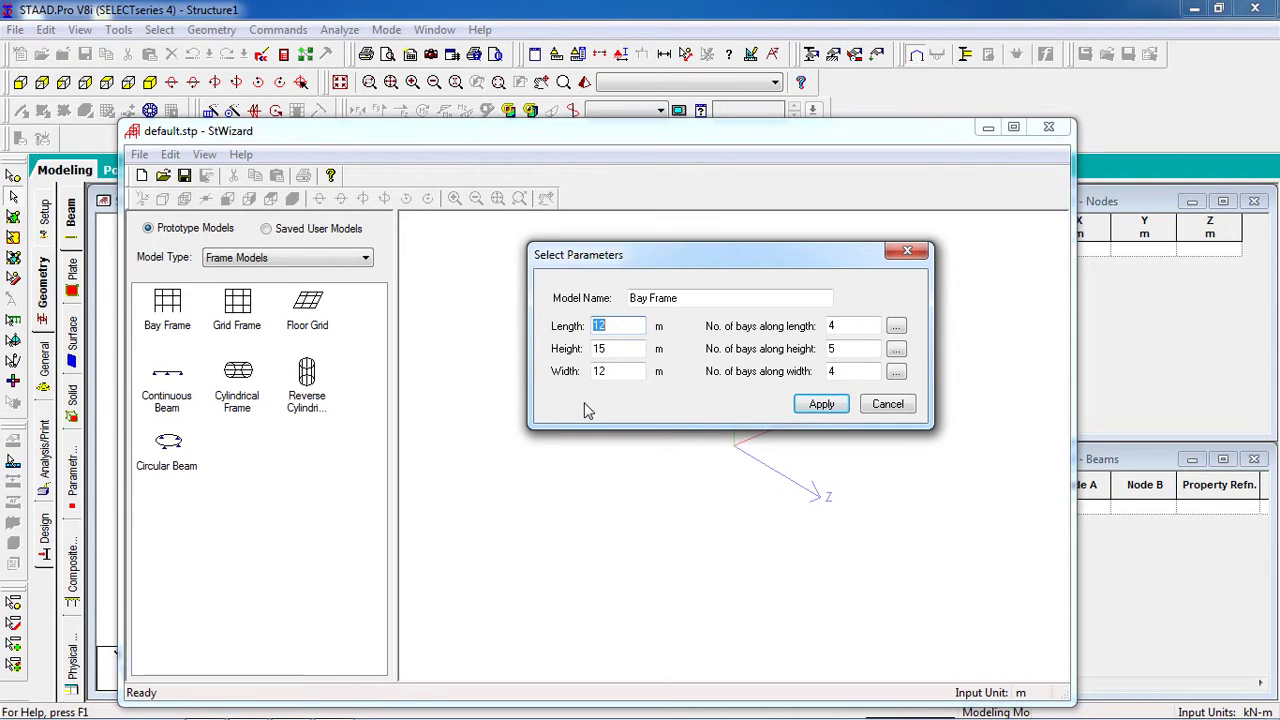
pyautogui.click(628, 331)
pyautogui.press('BackSpace')
pyautogui.doubleClick(855, 333)
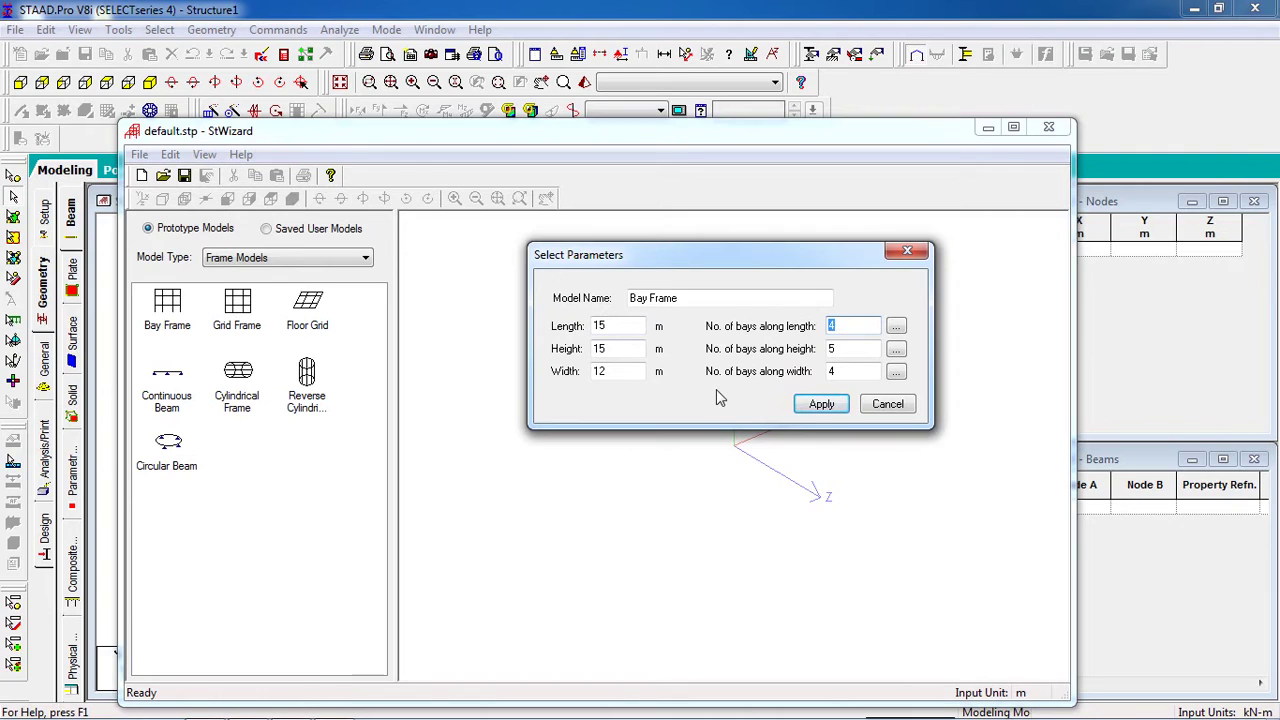
pyautogui.write('5')
pyautogui.moveTo(636, 352); pyautogui.dragTo(570, 362)
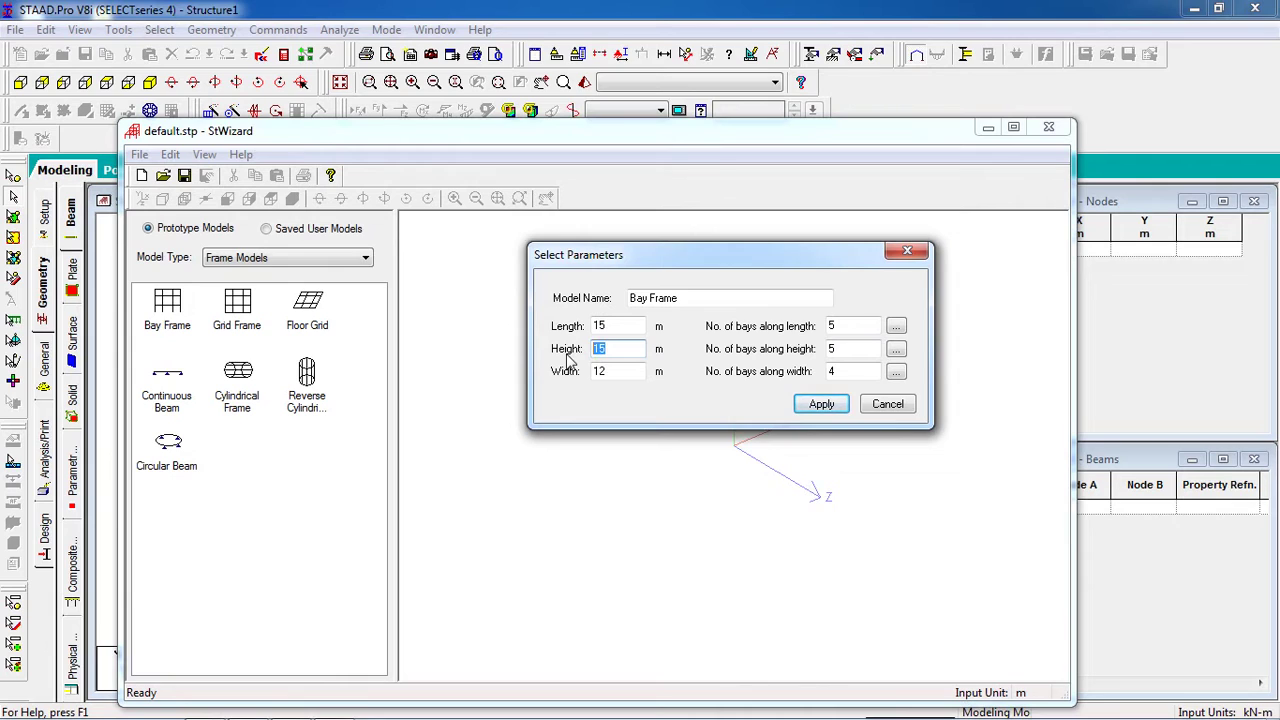
pyautogui.write('1')
pyautogui.click(620, 375)
pyautogui.click(841, 355)
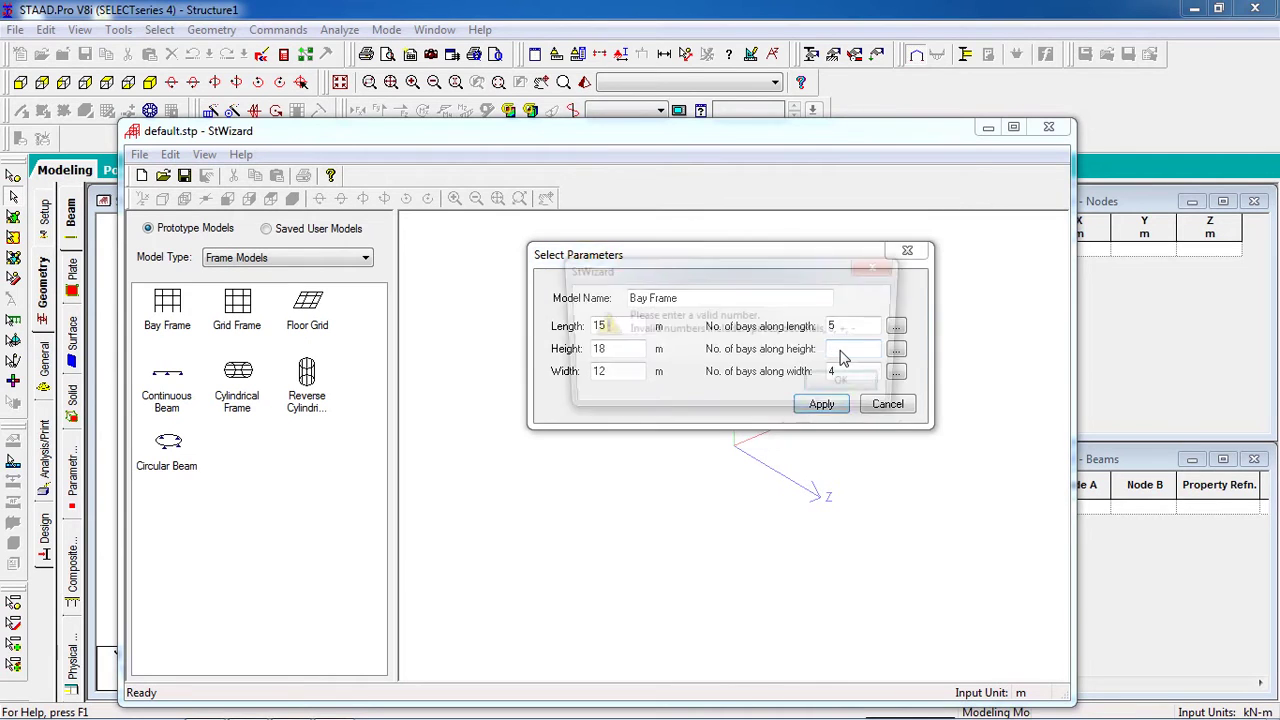
# Dismiss the invalid-number warning and enter 6 bays along the height
pyautogui.press('BackSpace')
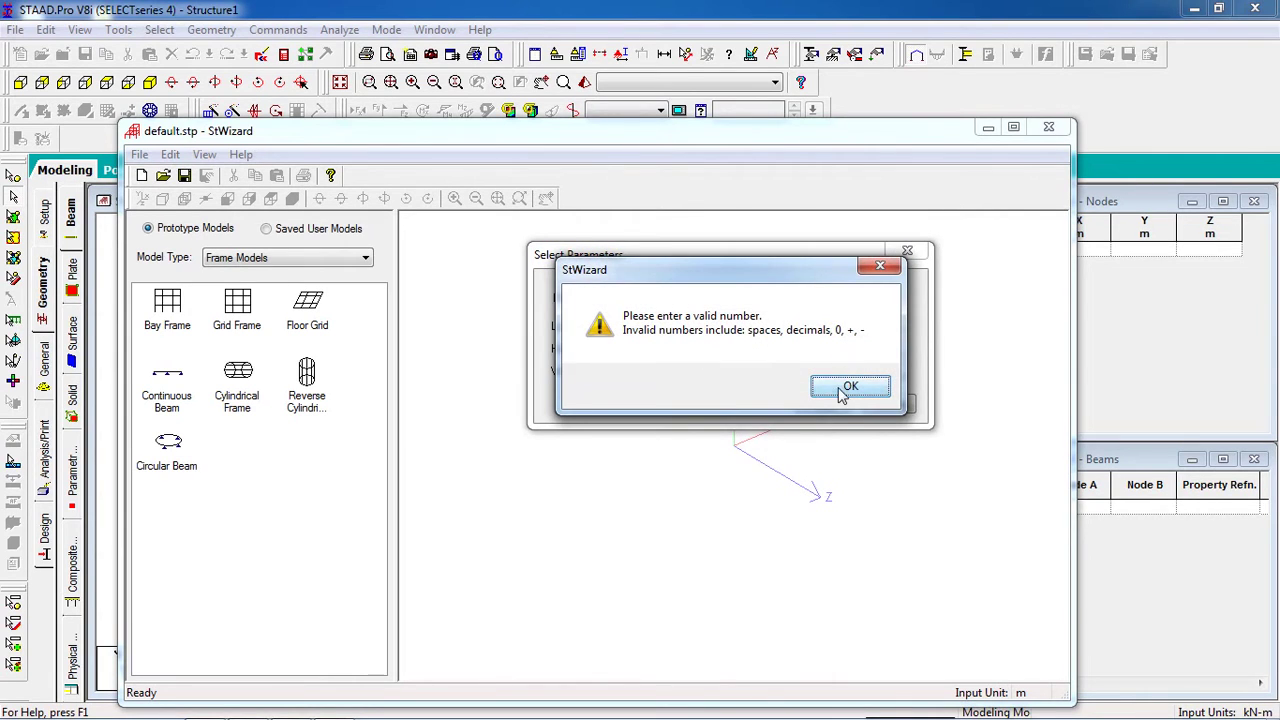
pyautogui.click(846, 389)
pyautogui.write('6')
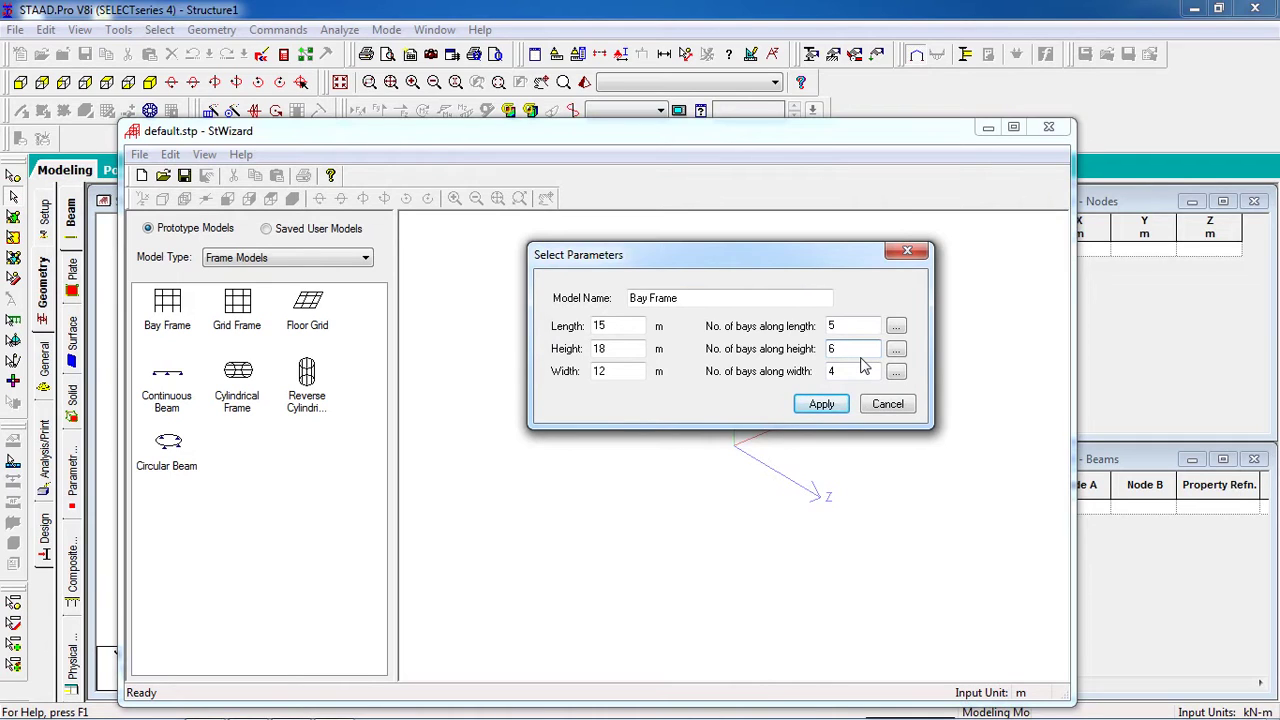
# Set the frame Width to 20 m with 5 bays along it, and apply
pyautogui.click(613, 377)
pyautogui.moveTo(613, 377); pyautogui.dragTo(562, 379)
pyautogui.write('20')
pyautogui.doubleClick(838, 376)
pyautogui.write('5')
pyautogui.click(818, 405)
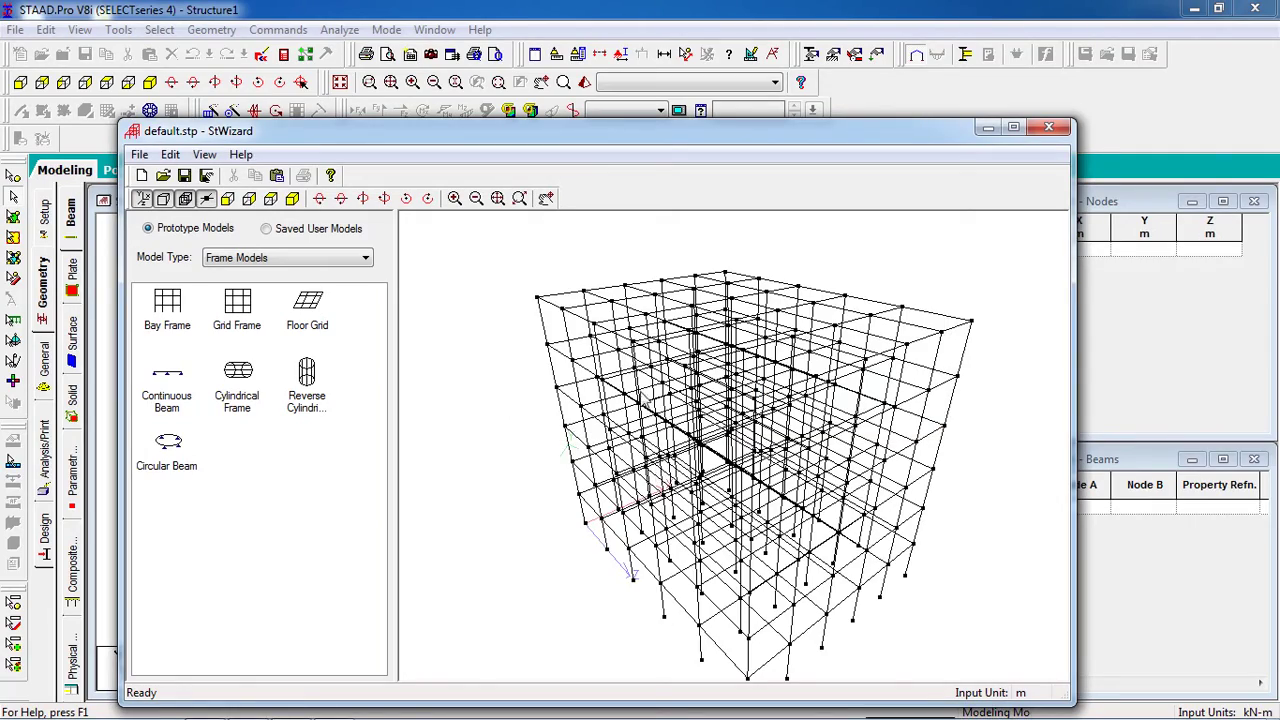
# Reopen Bay Frame parameters, confirm 15 m length and 6 height bays, and apply to the prototype
pyautogui.press('Up')
pyautogui.press('Up')
pyautogui.press('Up')
pyautogui.press('Up')
pyautogui.press('Up')
pyautogui.press('Up')
pyautogui.press('Up')
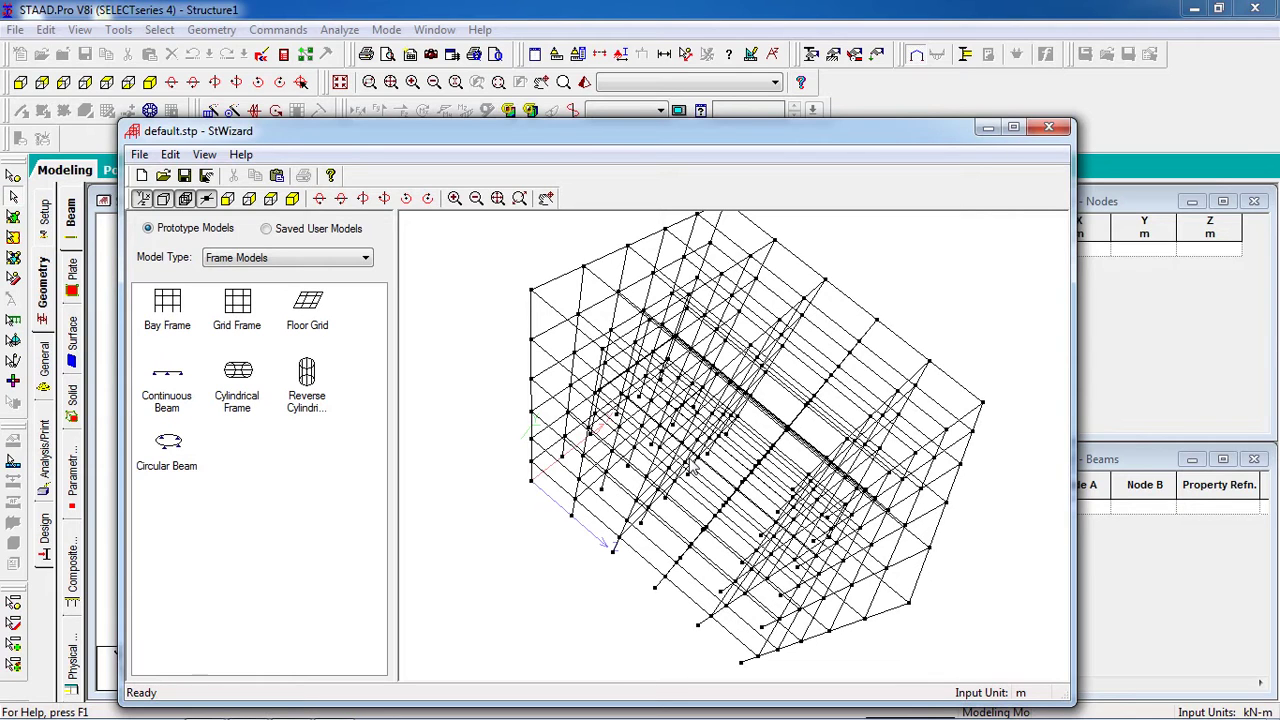
pyautogui.doubleClick(178, 318)
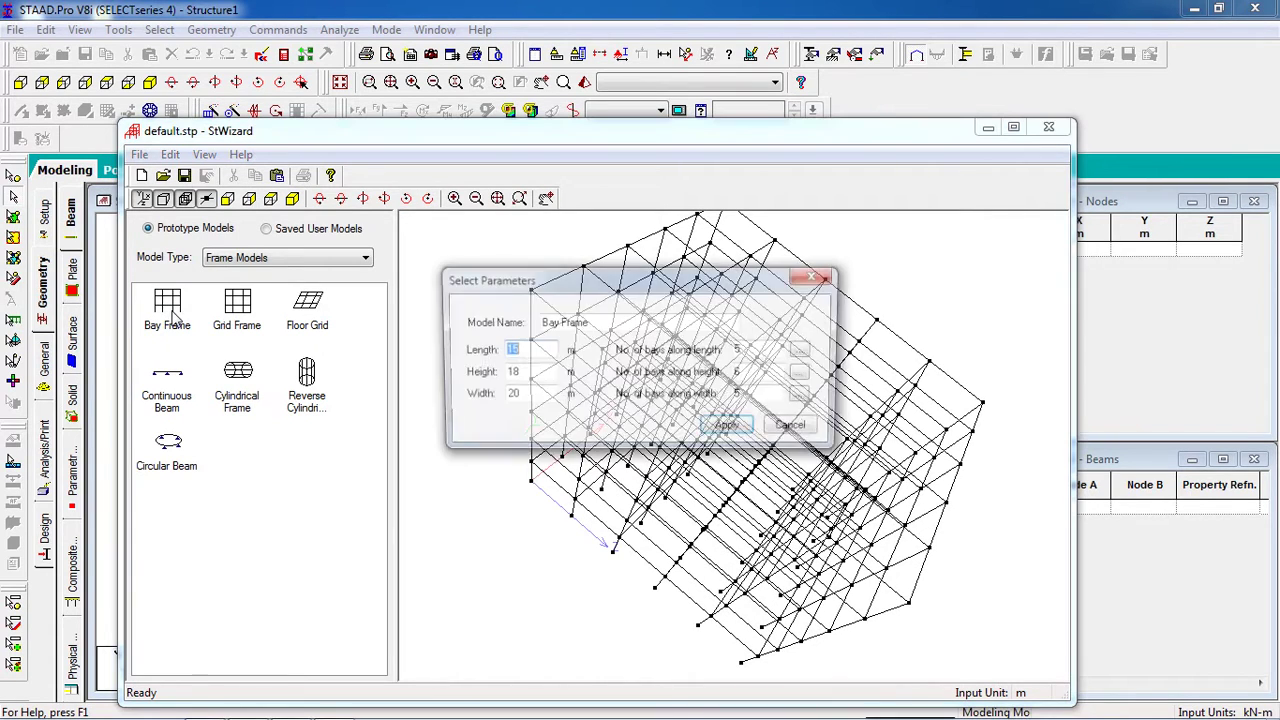
pyautogui.moveTo(516, 282); pyautogui.dragTo(845, 274)
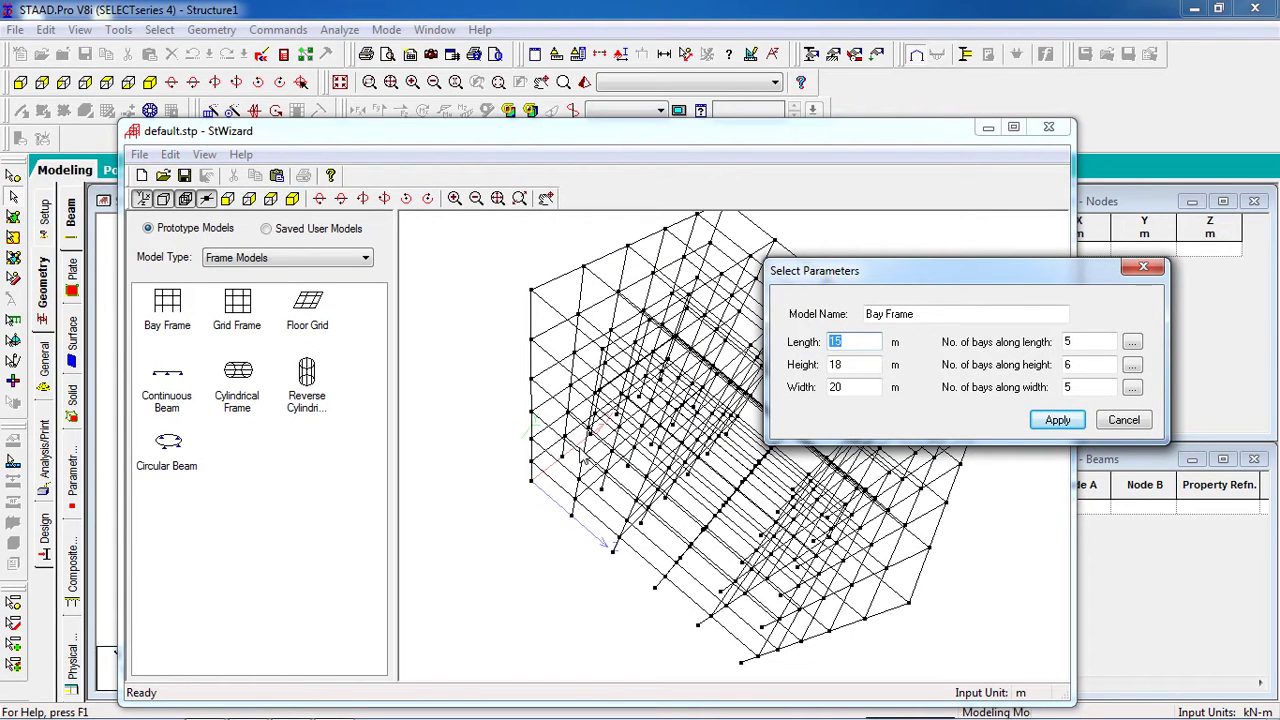
pyautogui.click(845, 346)
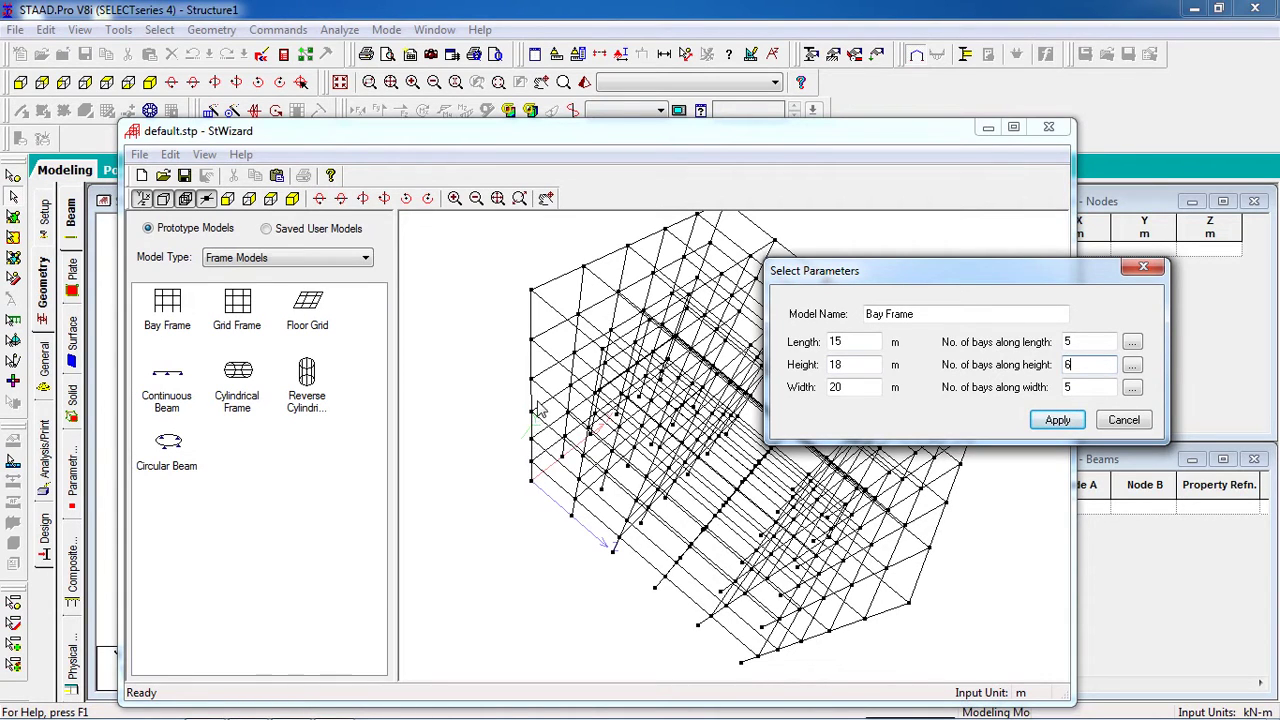
pyautogui.click(1068, 368)
pyautogui.click(1033, 423)
pyautogui.moveTo(650, 400); pyautogui.dragTo(601, 346)
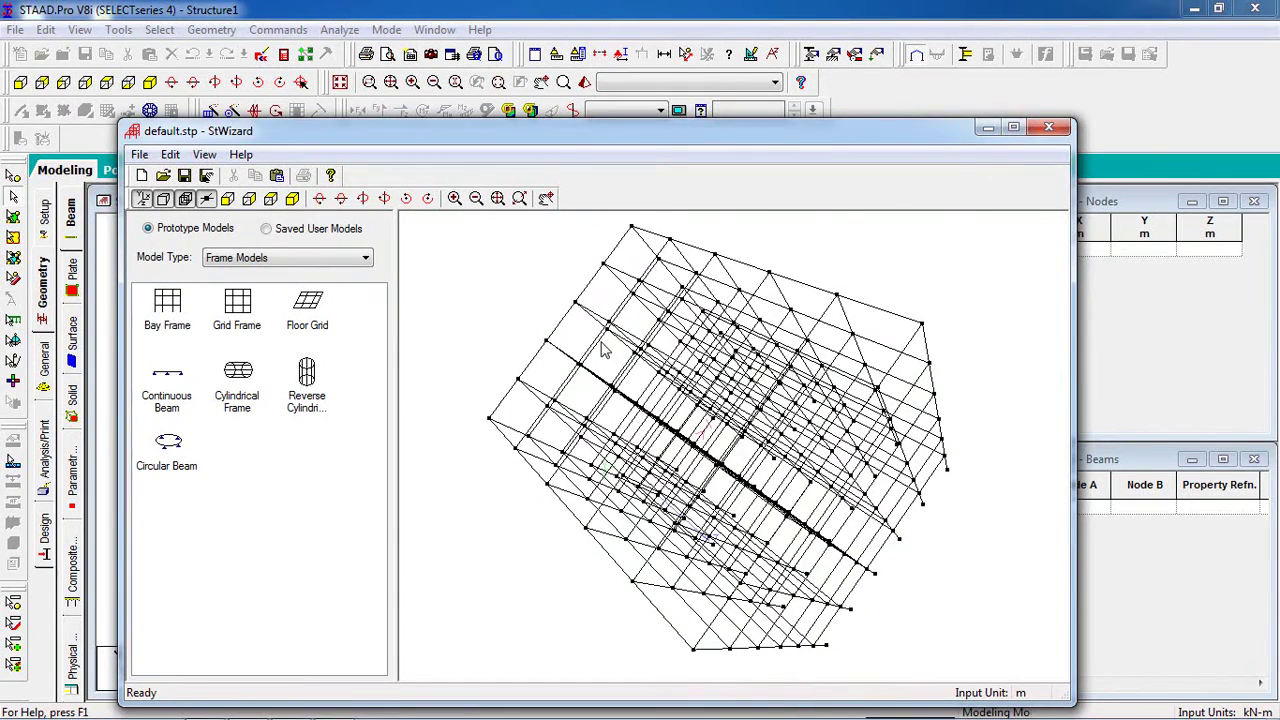
pyautogui.click(167, 312)
pyautogui.doubleClick(167, 312)
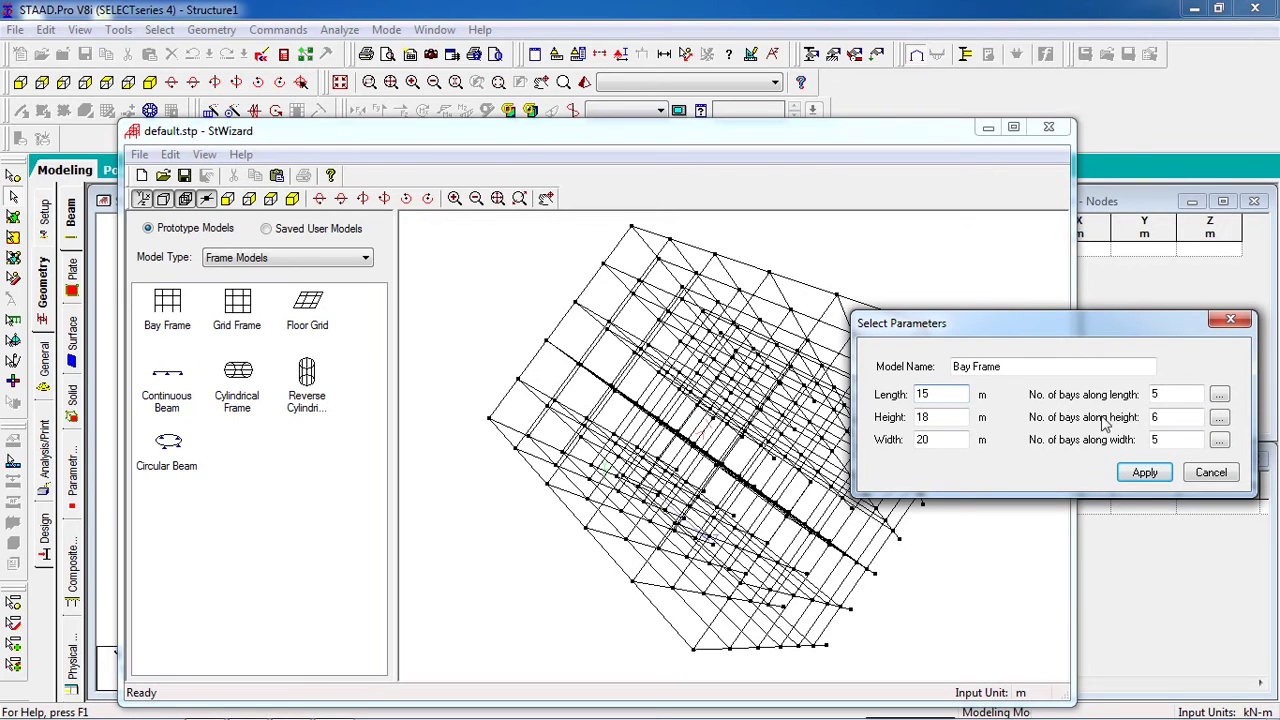
pyautogui.click(1176, 400)
pyautogui.click(1210, 472)
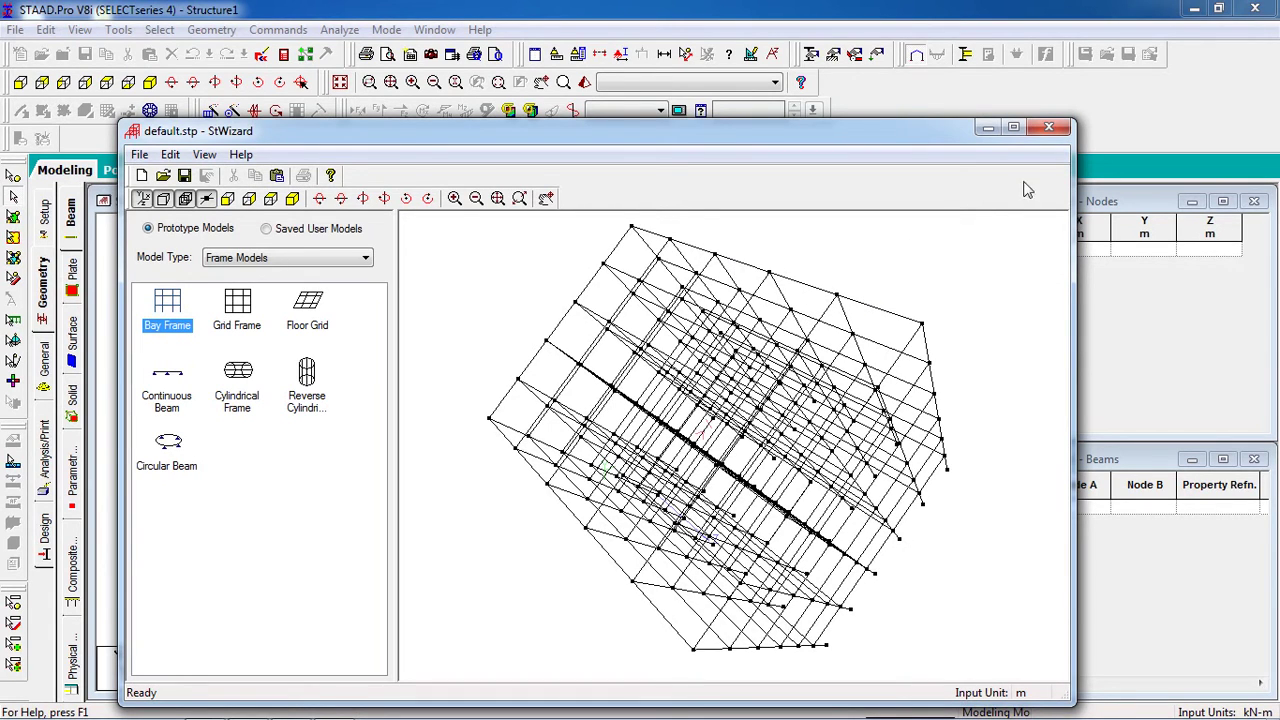
# Close the wizard and merge the Bay Frame prototype into Structure1 at X, Y, Z = 0
pyautogui.click(1048, 127)
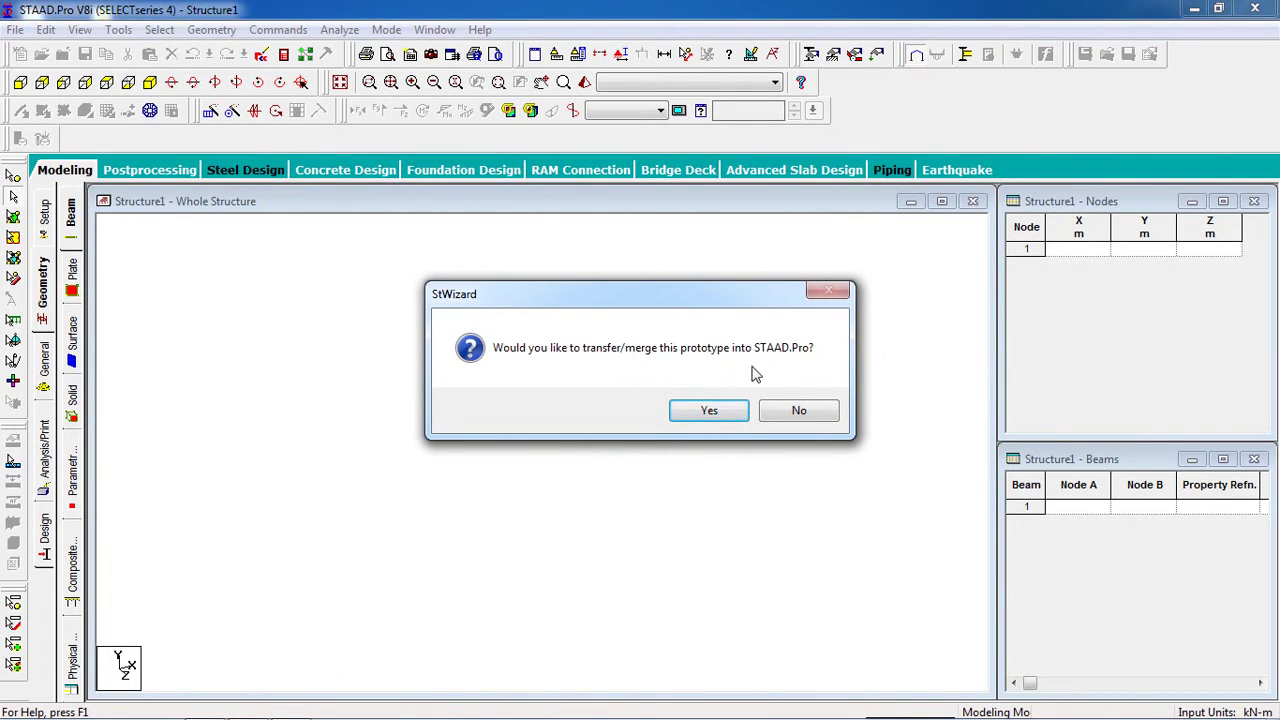
pyautogui.click(709, 411)
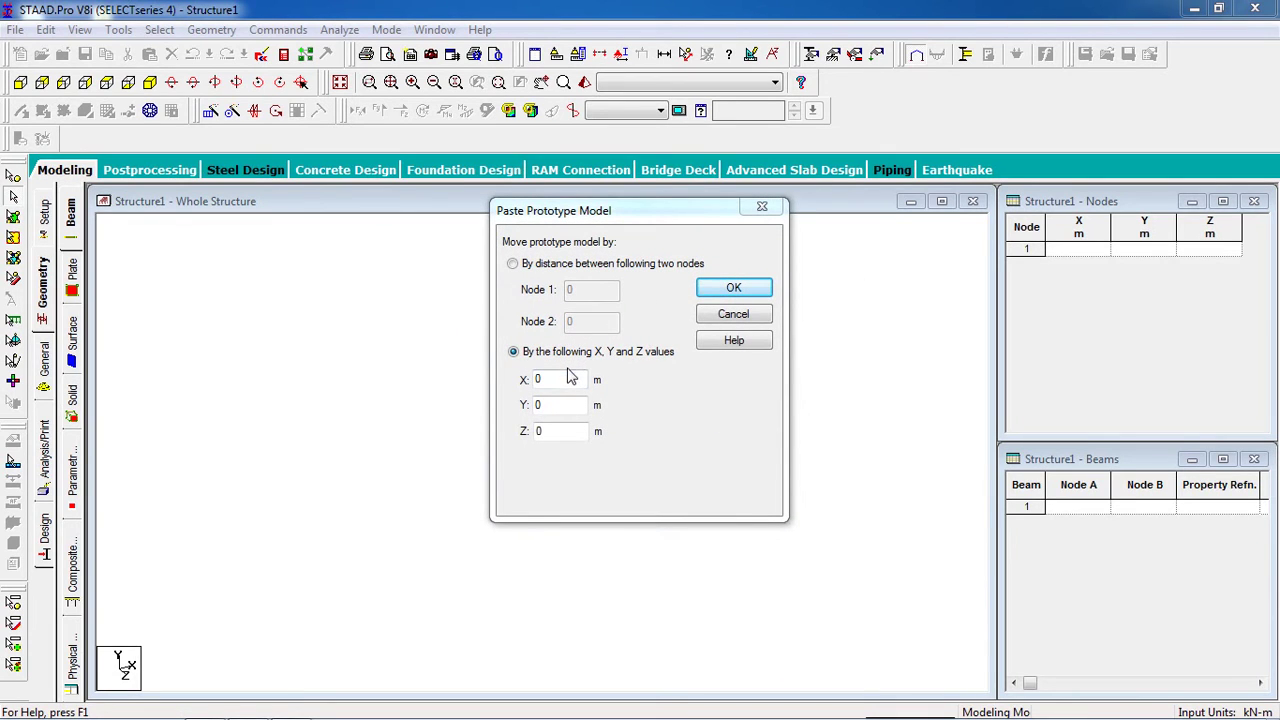
pyautogui.click(731, 290)
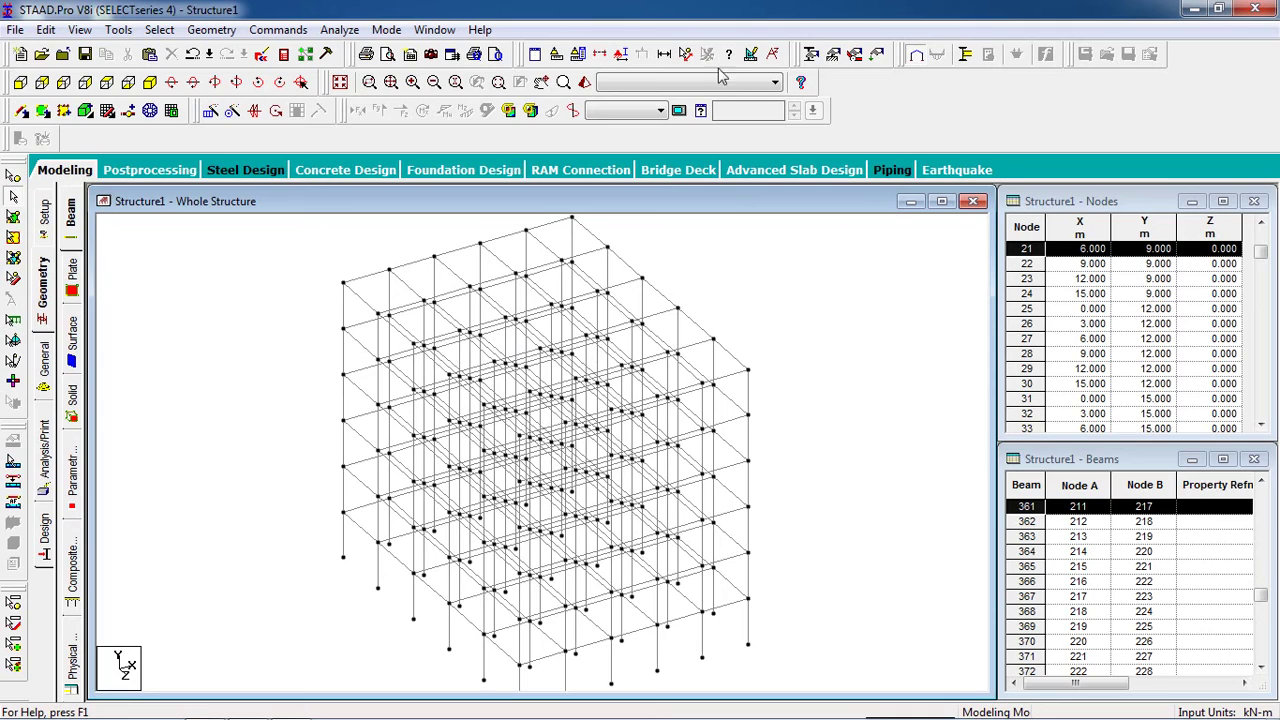
# Measure the corner column's 18 m overall height and its 3 m top storey
pyautogui.click(683, 56)
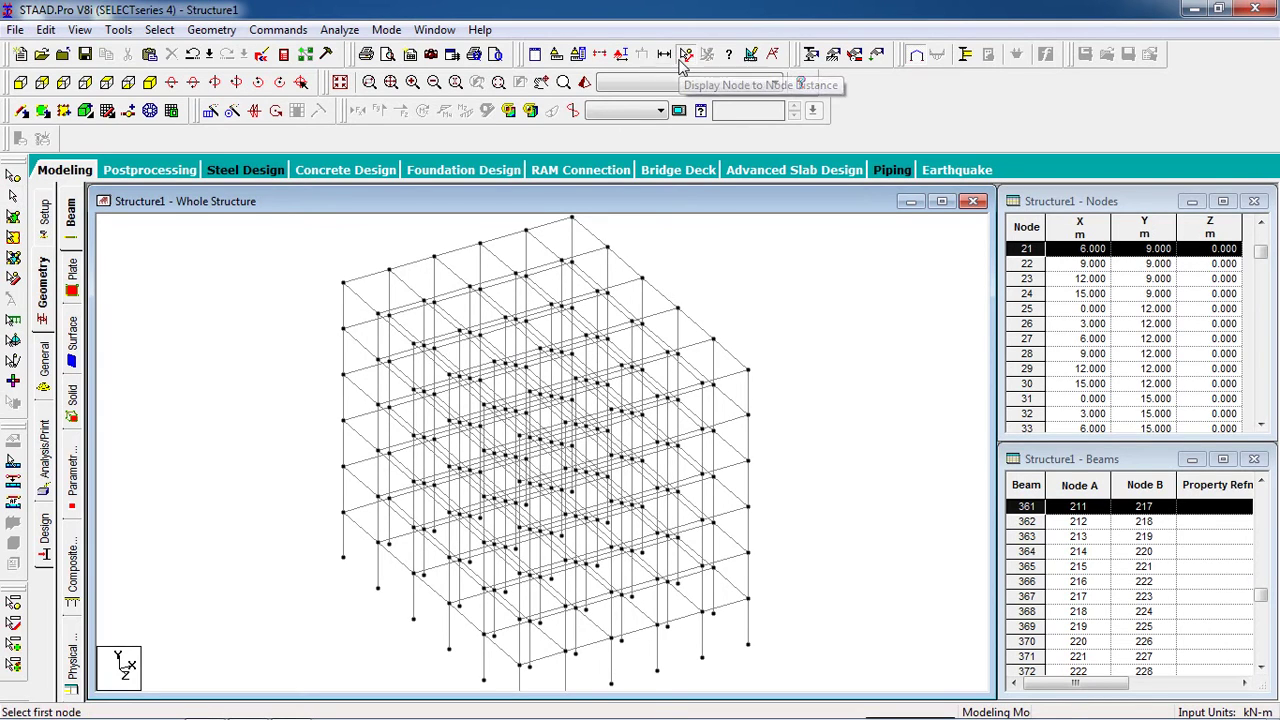
pyautogui.click(344, 560)
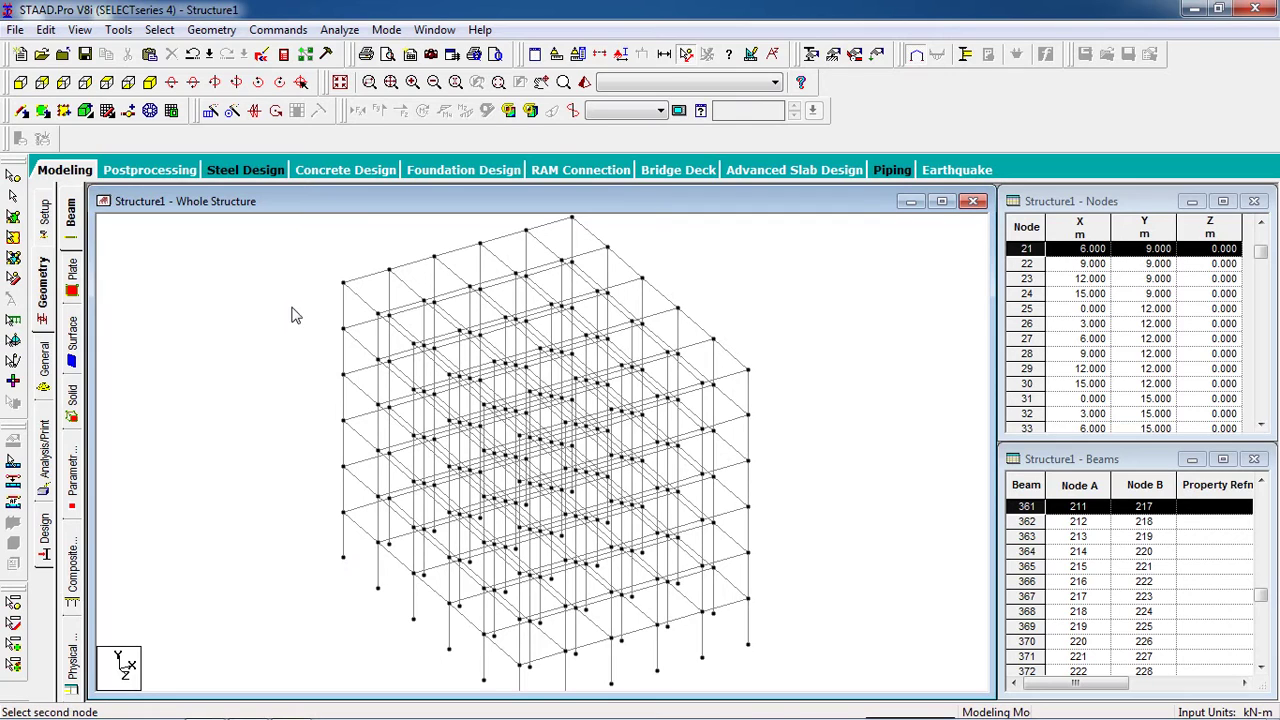
pyautogui.click(343, 284)
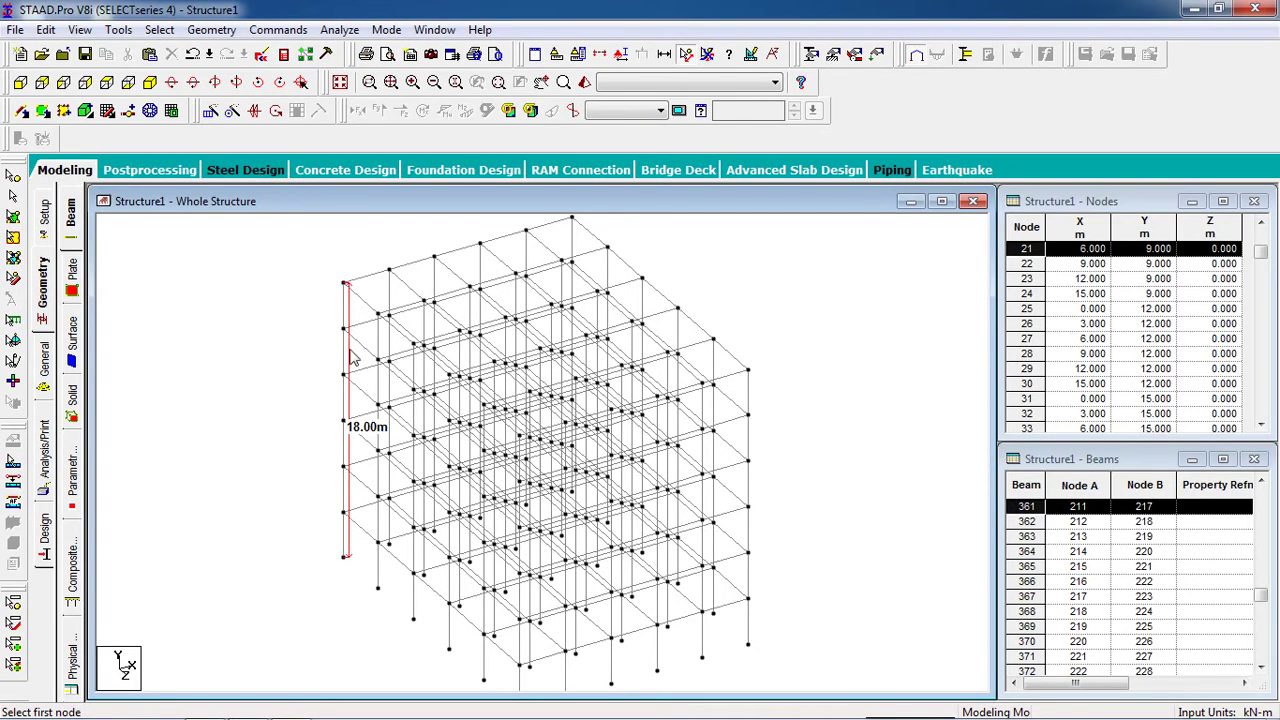
pyautogui.click(343, 285)
pyautogui.click(346, 331)
# Measure the 15 m length, 3 m bay, 20 m width and 4 m bay along the top
pyautogui.scroll(1, 553, 278)
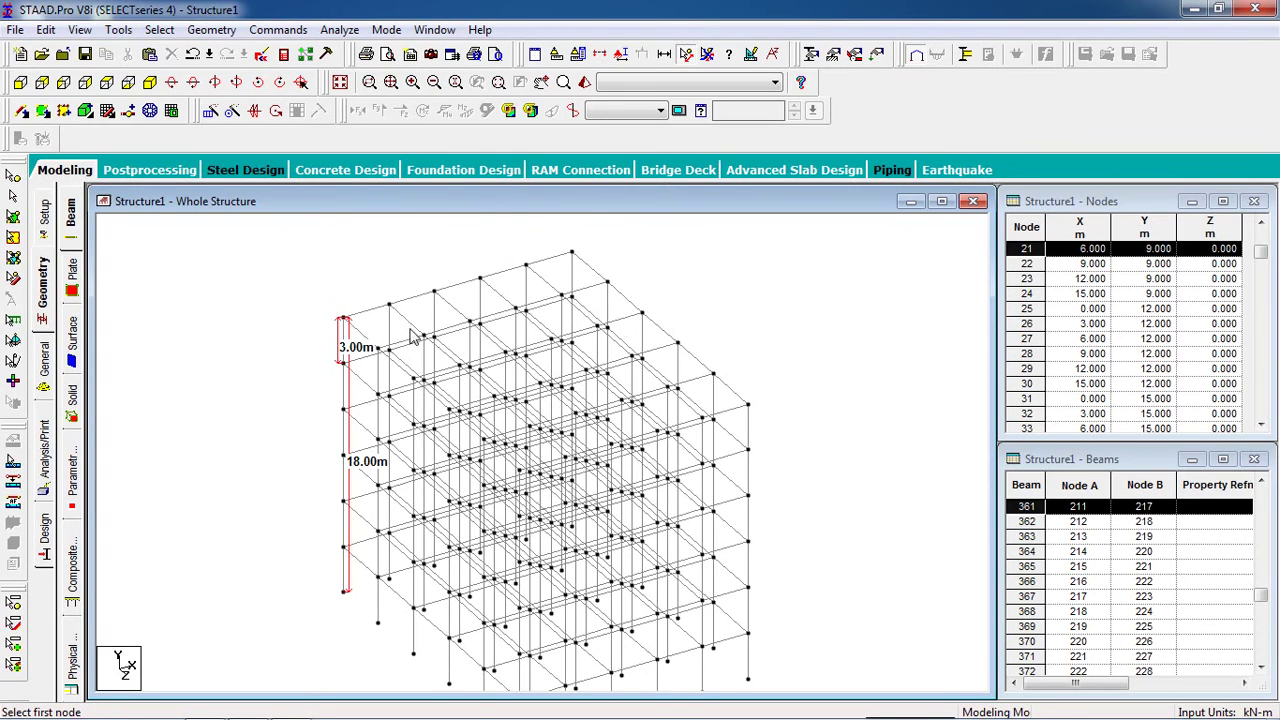
pyautogui.click(344, 320)
pyautogui.click(572, 252)
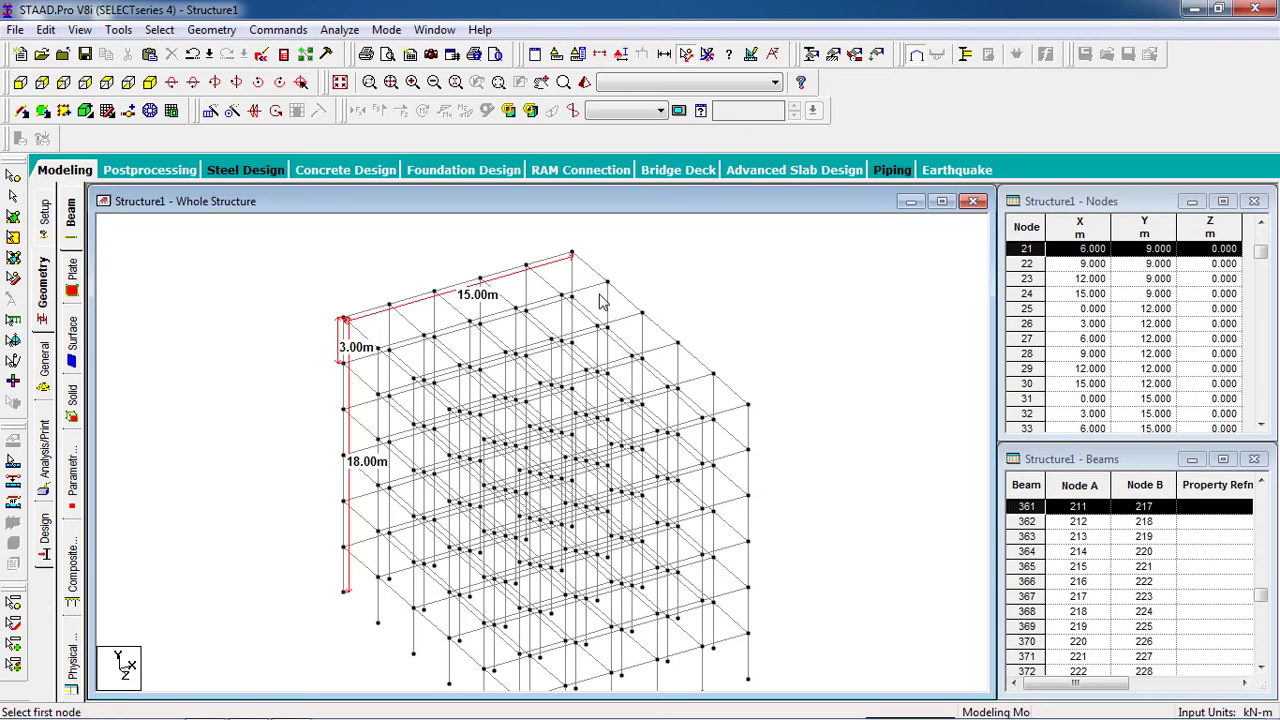
pyautogui.click(527, 267)
pyautogui.click(572, 253)
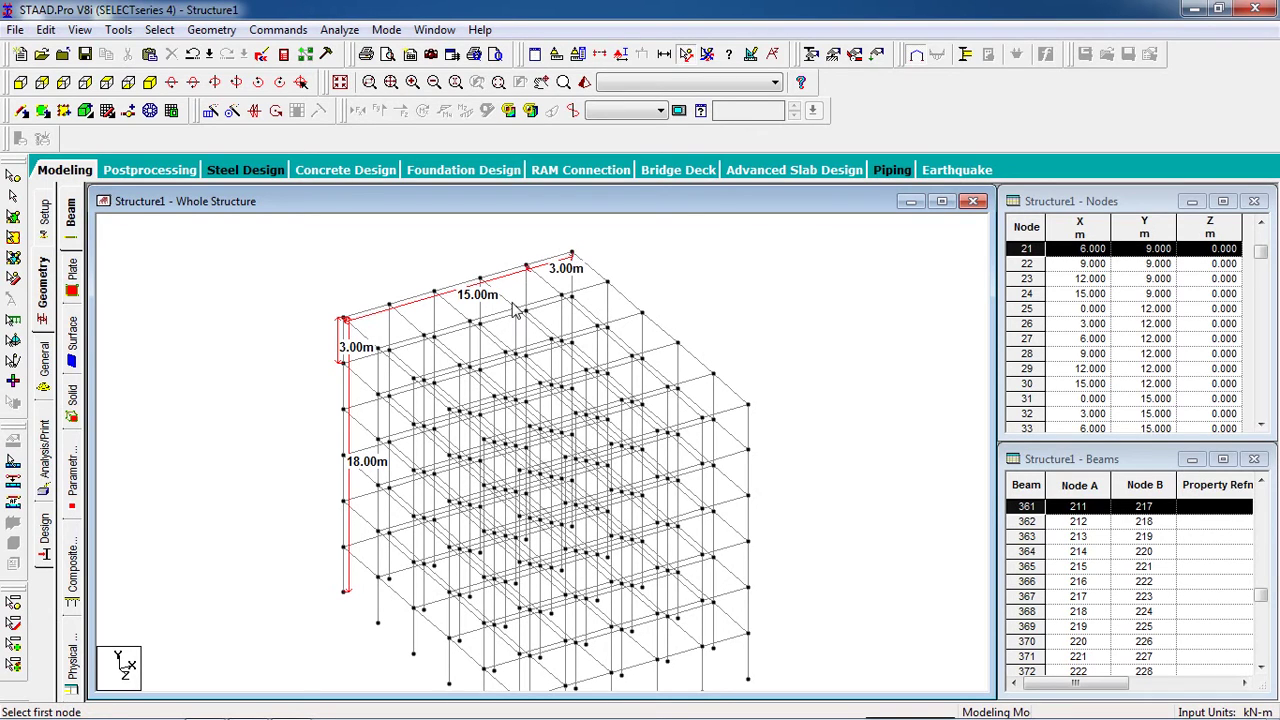
pyautogui.click(572, 253)
pyautogui.click(748, 407)
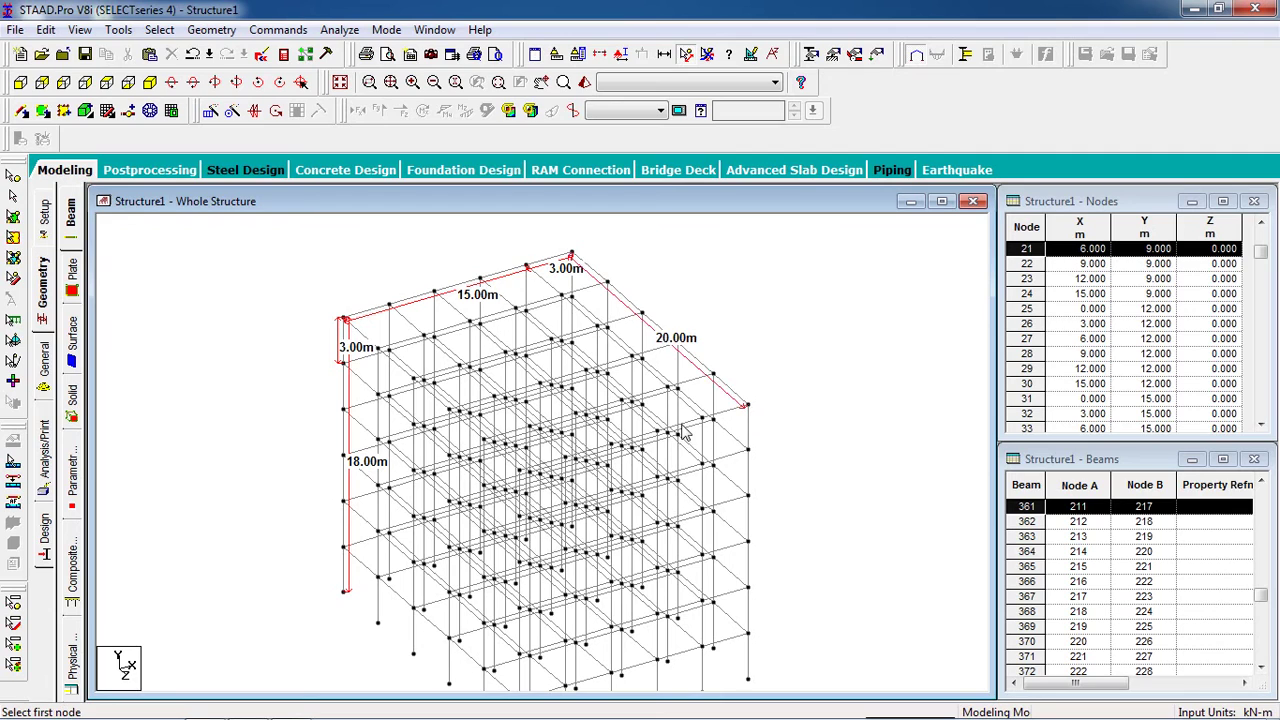
pyautogui.click(572, 253)
pyautogui.click(604, 286)
pyautogui.scroll(-2, 600, 455)
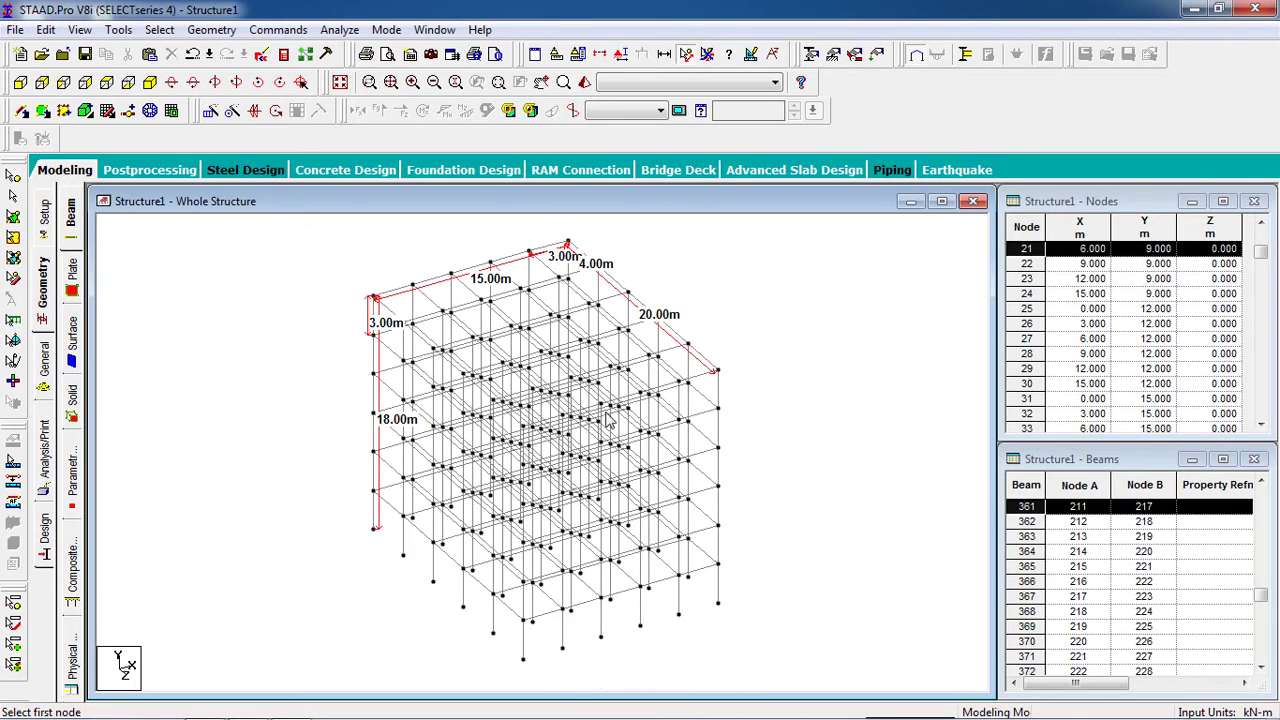
pyautogui.scroll(3, 751, 457)
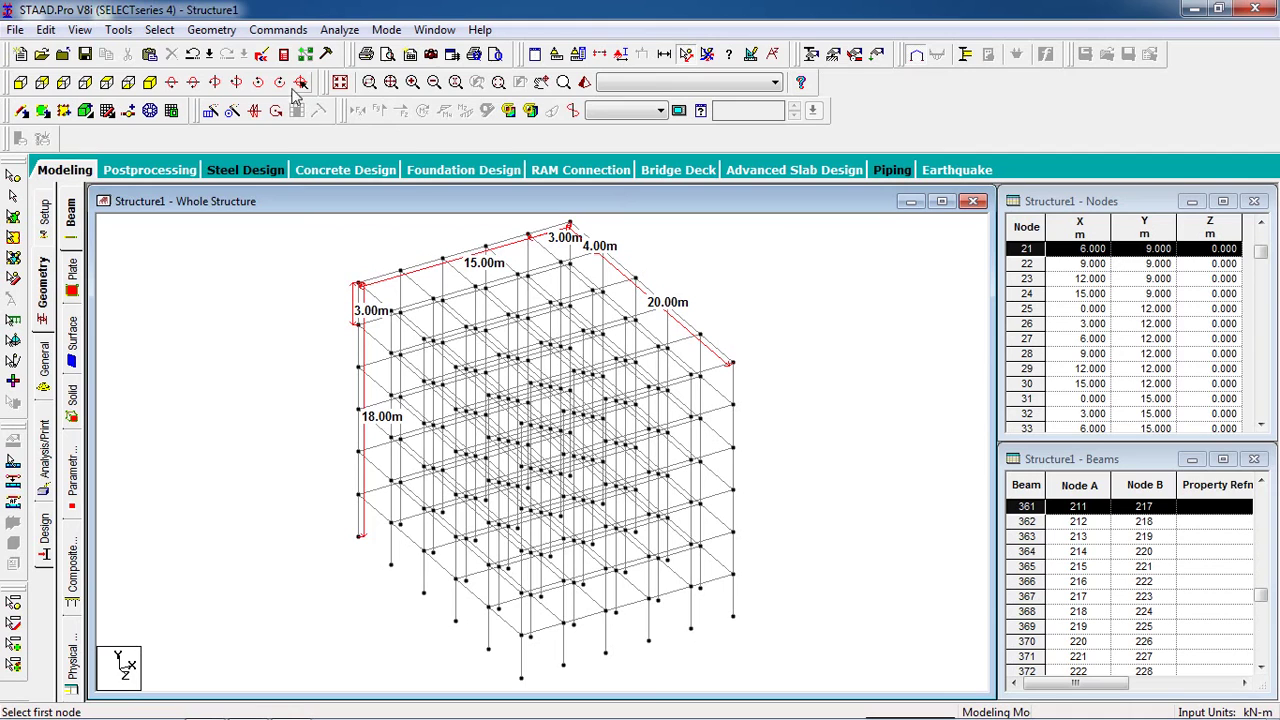
pyautogui.click(211, 29)
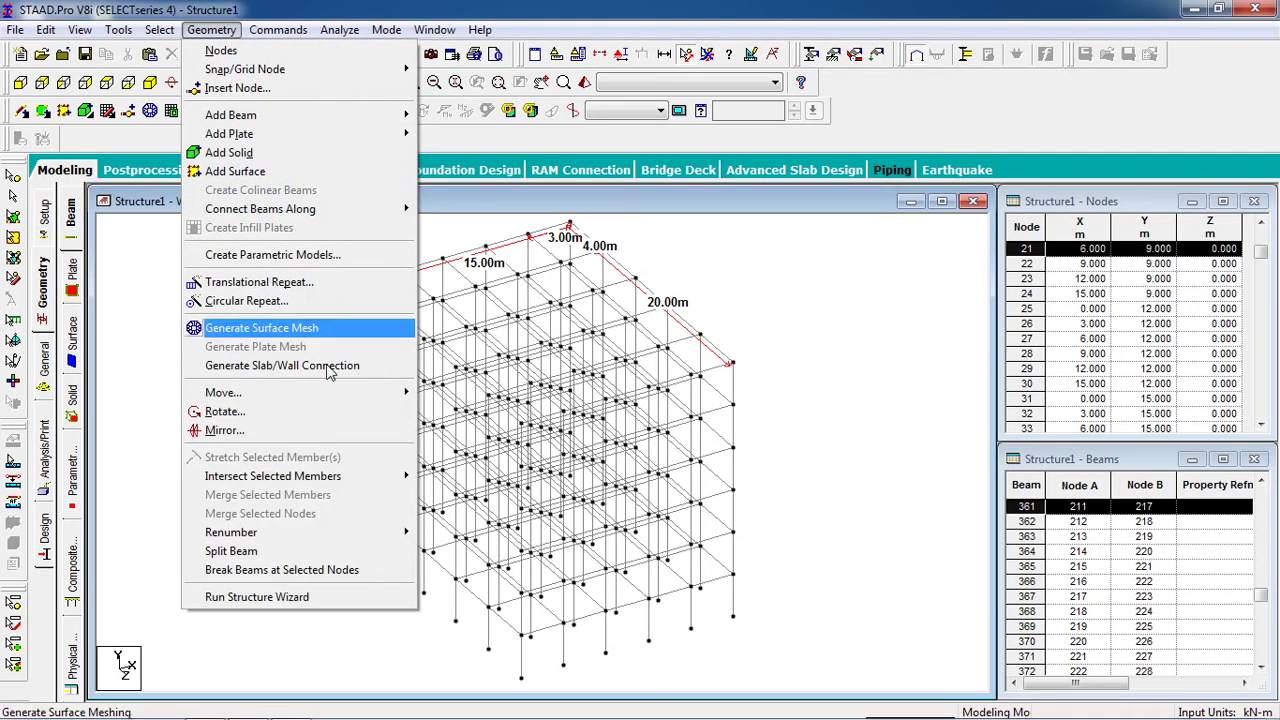
pyautogui.click(275, 597)
pyautogui.click(349, 284)
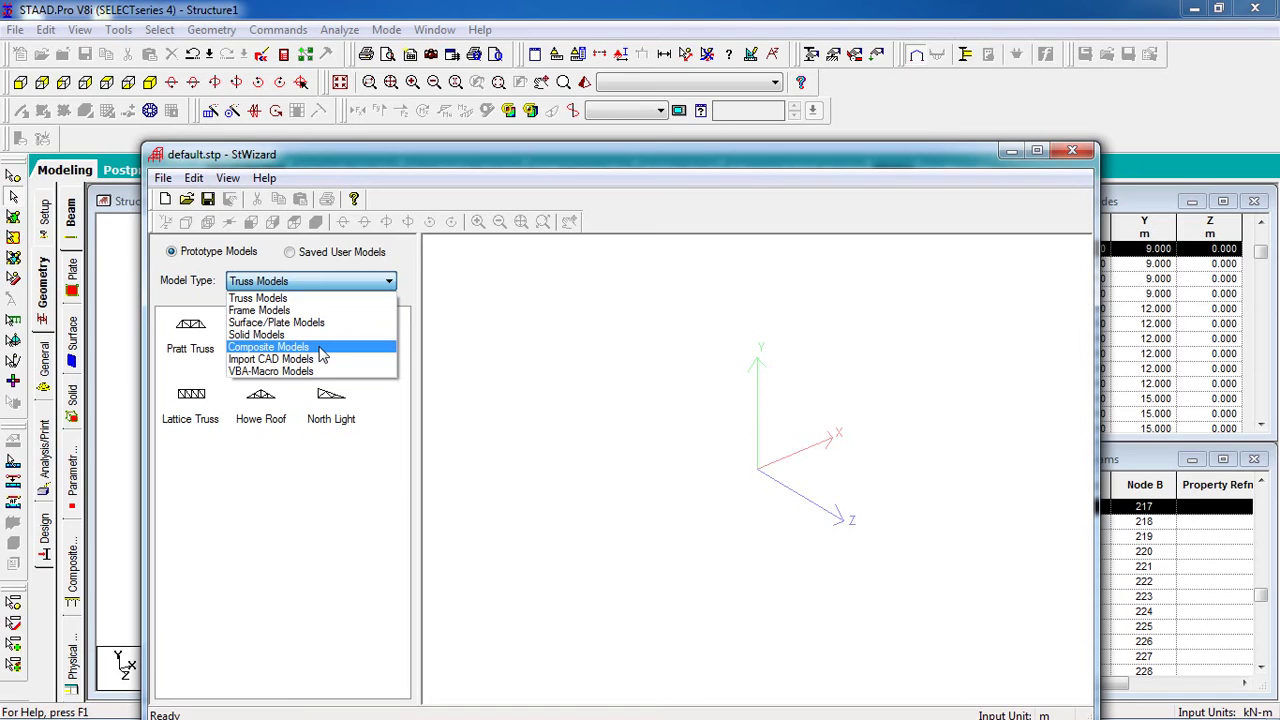
pyautogui.click(329, 543)
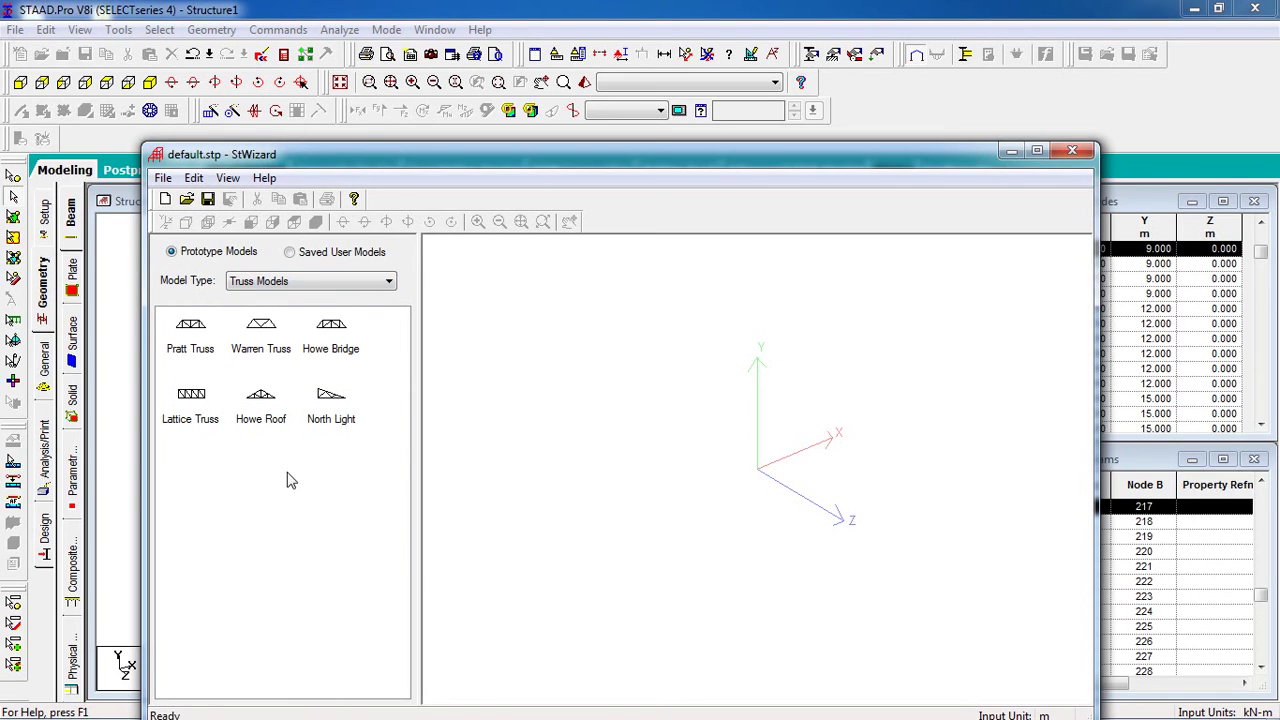
pyautogui.click(1073, 151)
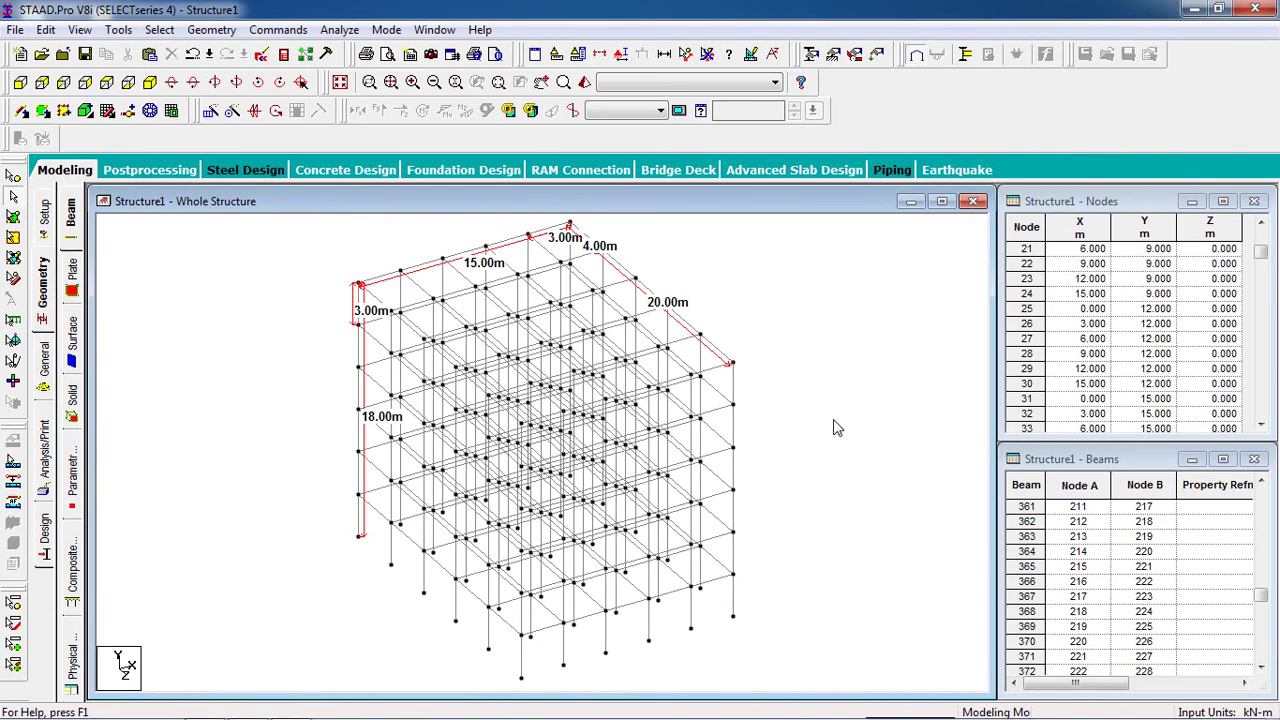